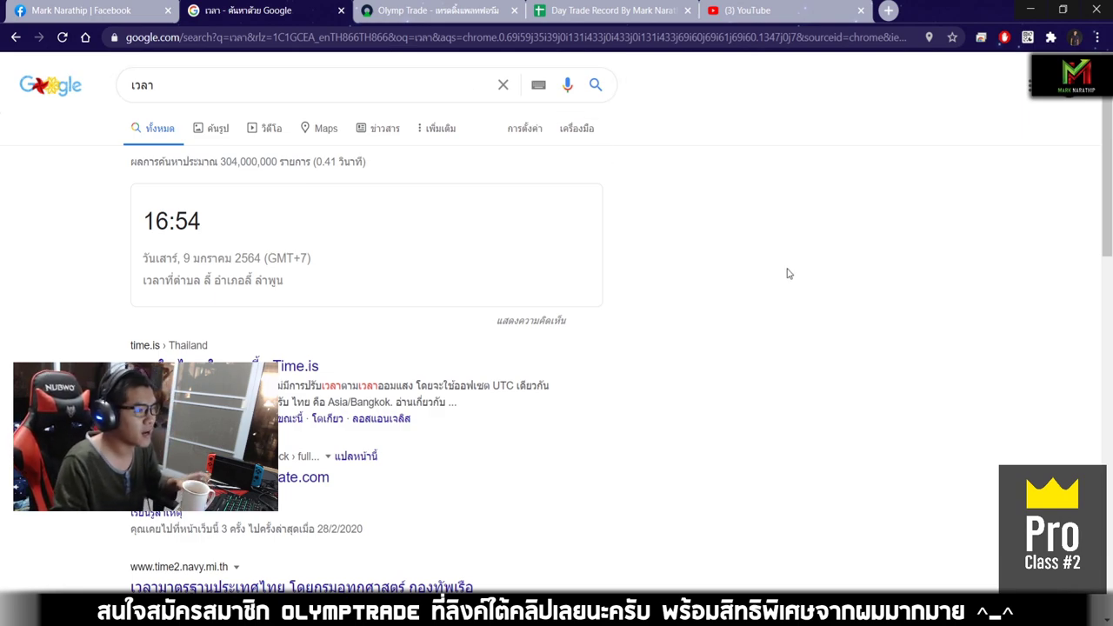
Switch to Olymp Trade and compare the EUR/USD, USD/CAD, USD/CHF, NZD/USD and GBP/USD OTC charts for a trade entry.
key(ctrl+Tab)
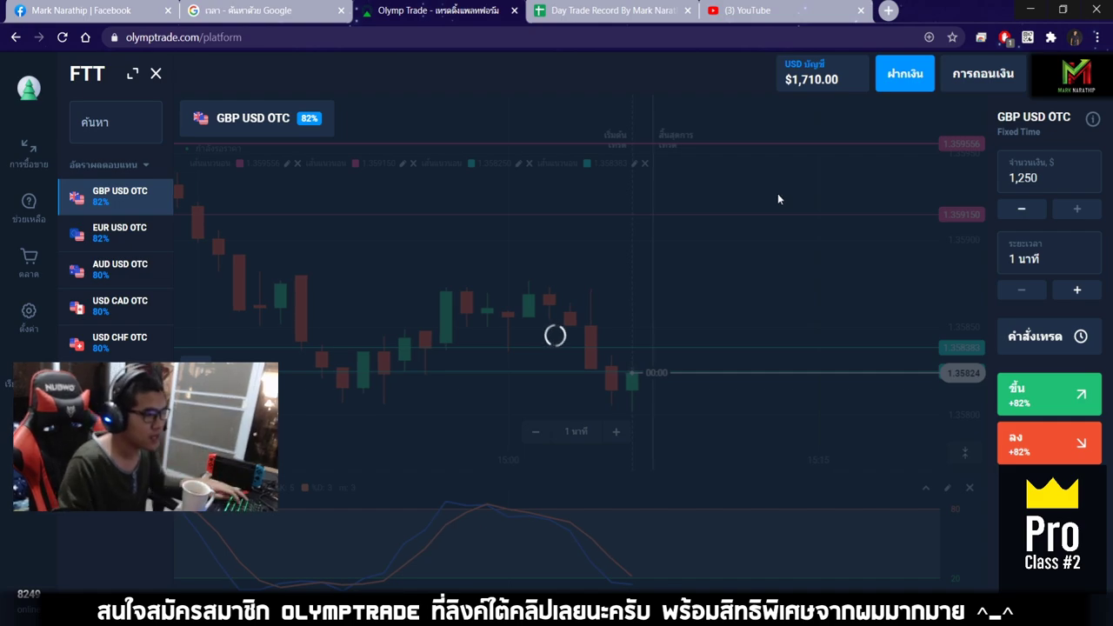
click(913, 219)
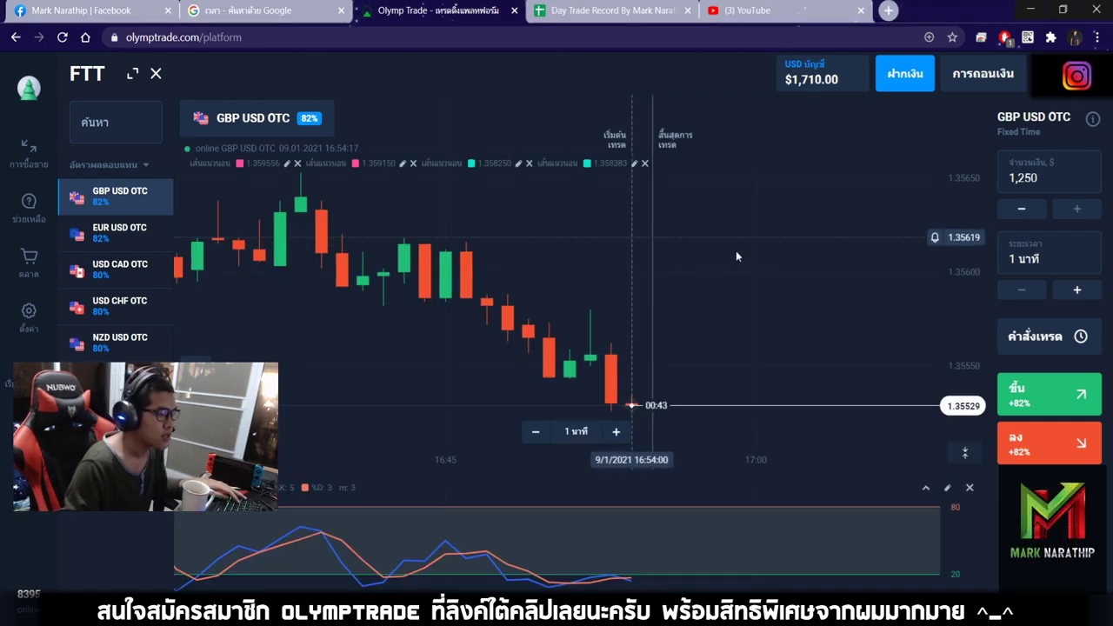
click(119, 232)
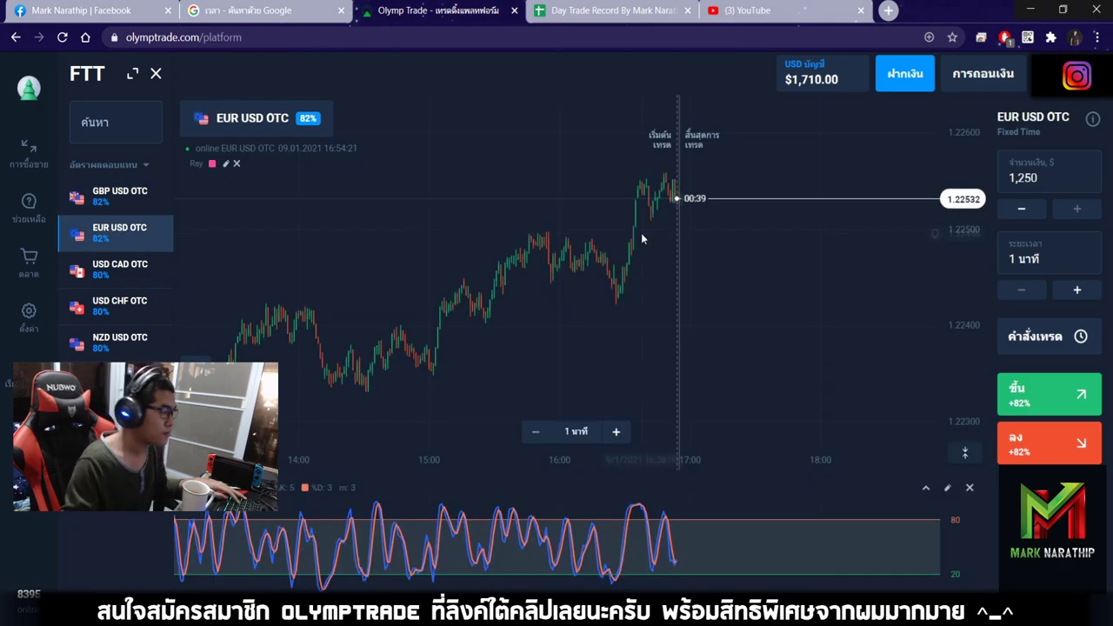
drag(641, 233, 748, 202)
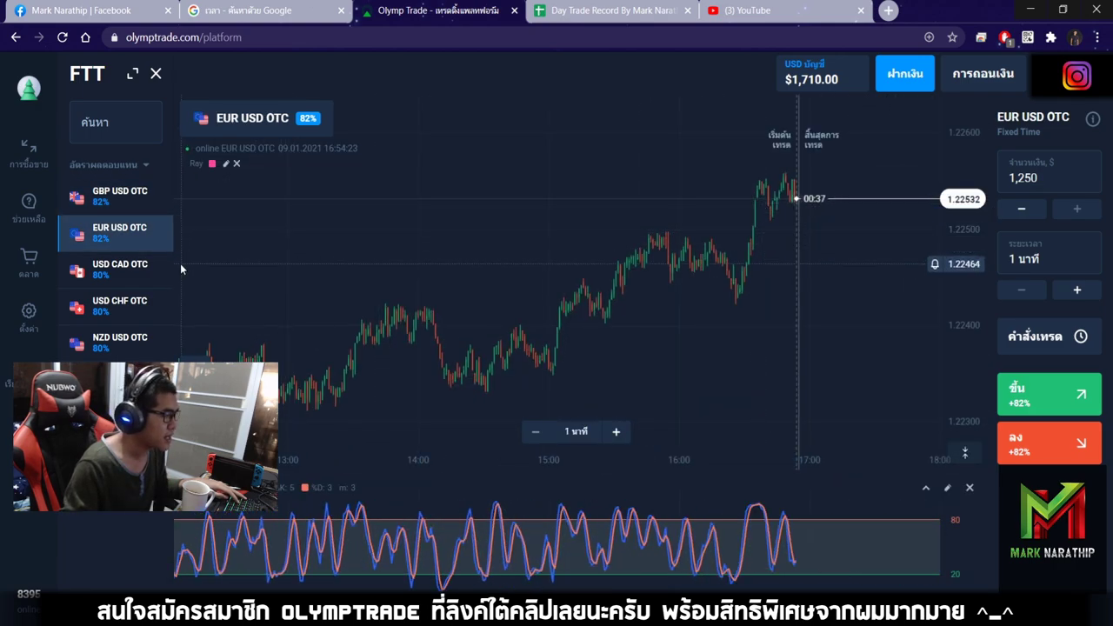
click(161, 268)
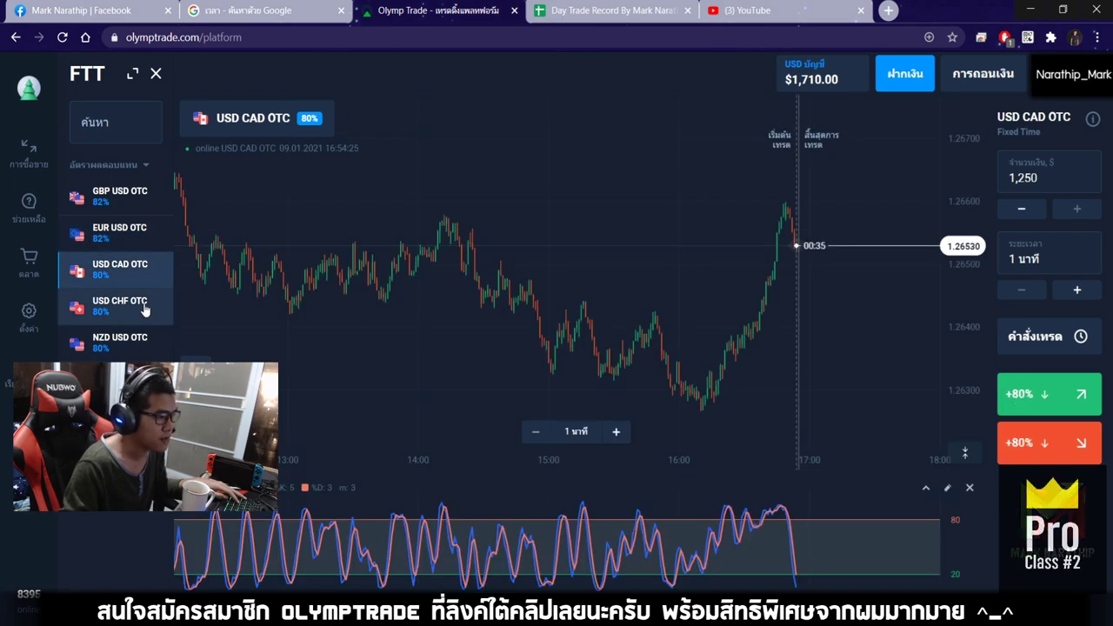
click(144, 309)
click(131, 340)
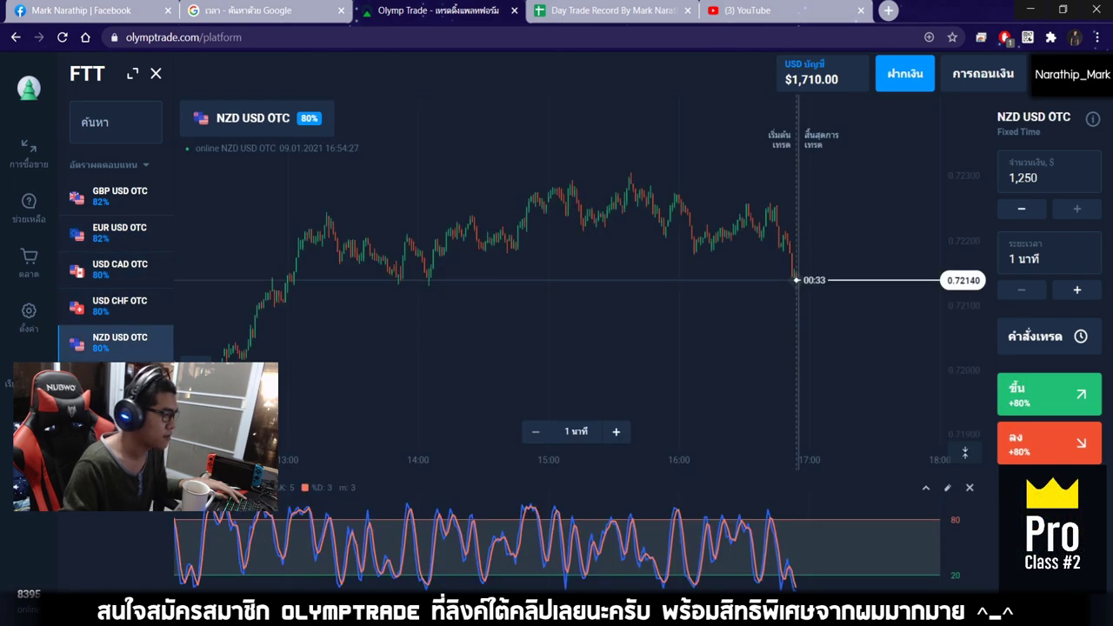
click(128, 202)
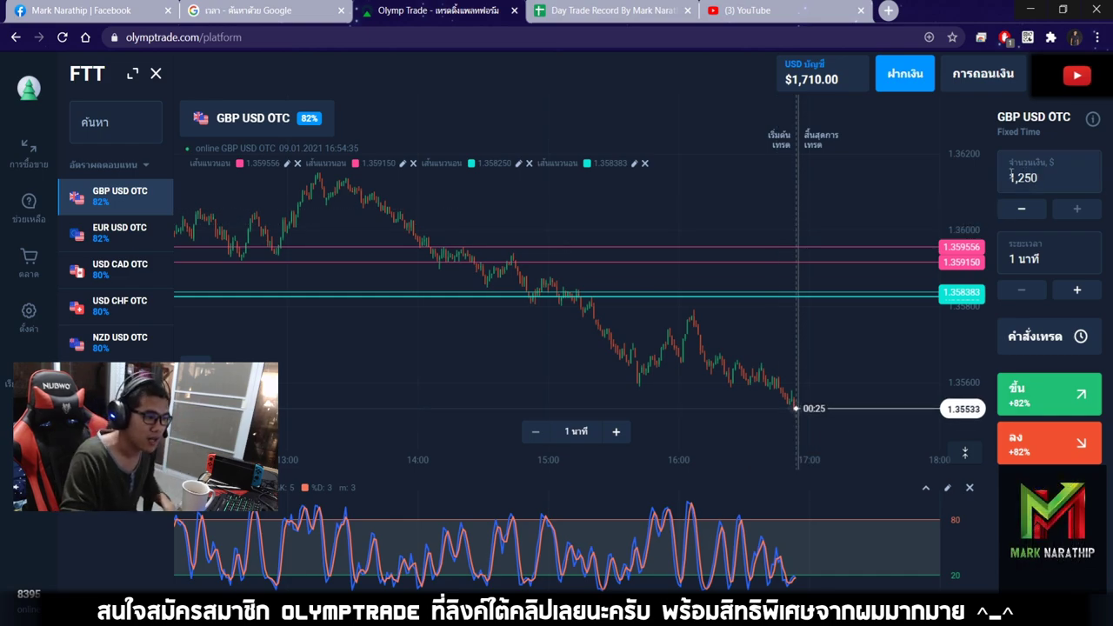
Switch to the Day Trade Record spreadsheet and review the trade sizes and results, especially the row for trade 2.
click(609, 11)
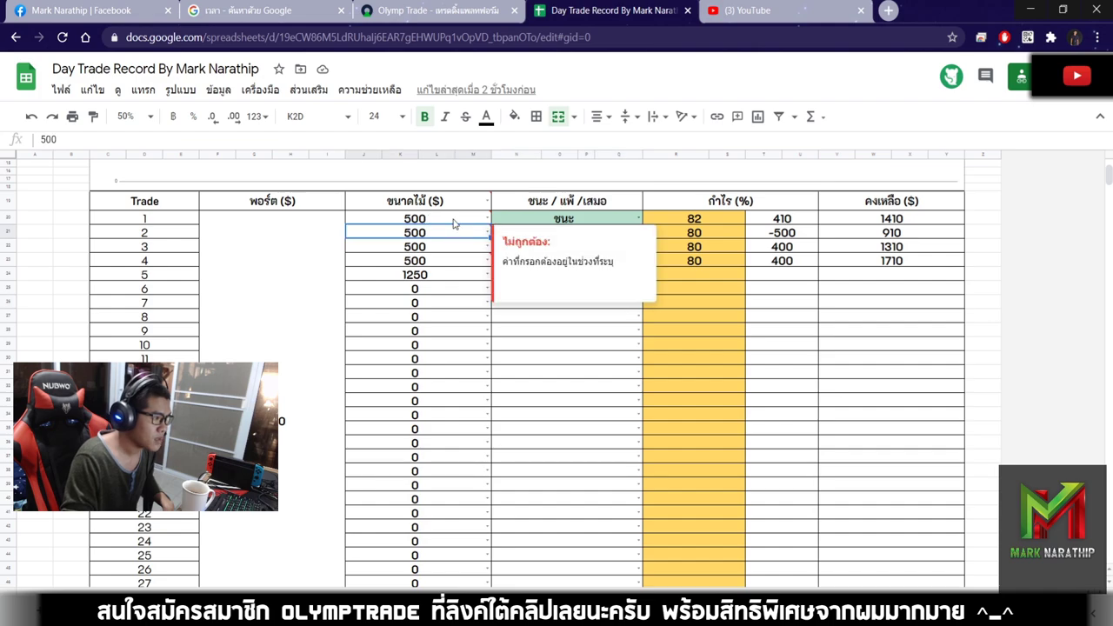
key(Down)
key(Down)
key(Down)
key(Down)
key(Down)
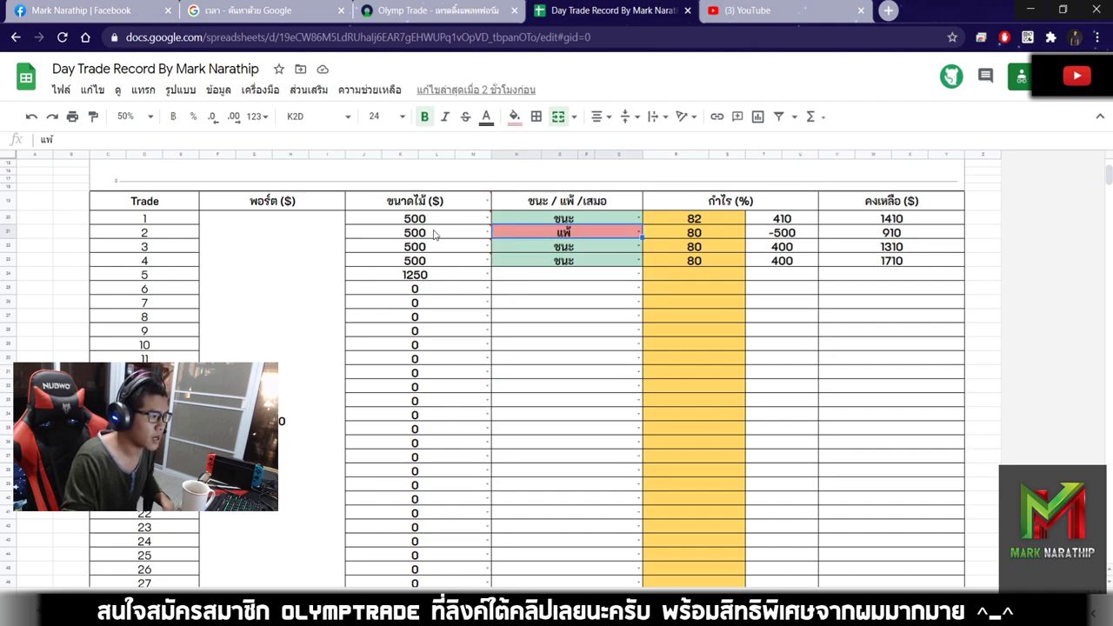
click(7, 231)
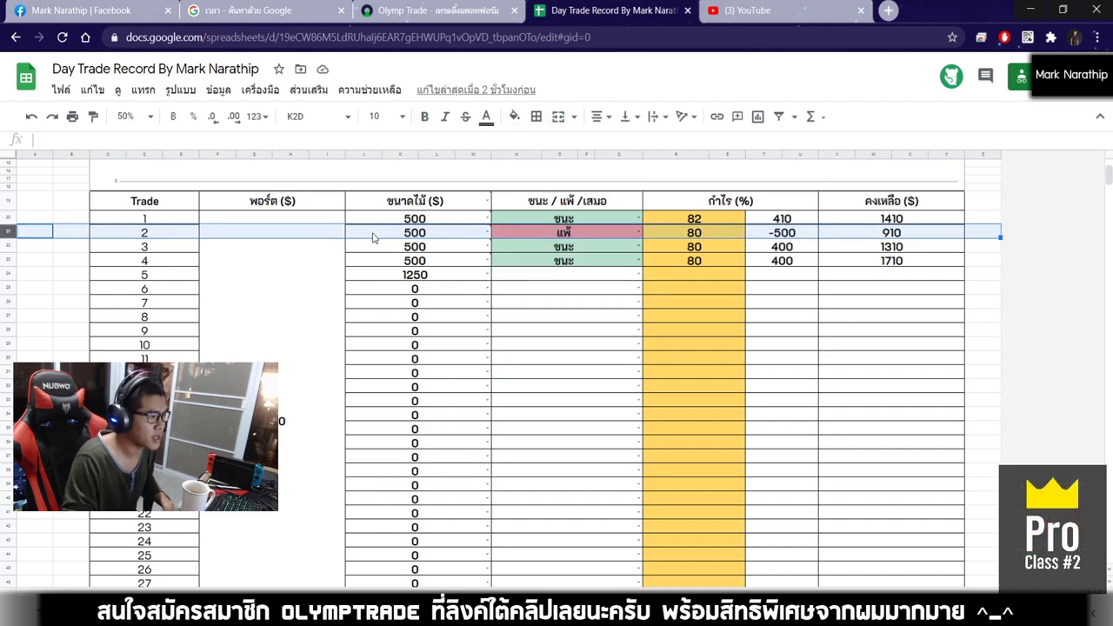
mouse_move(431, 233)
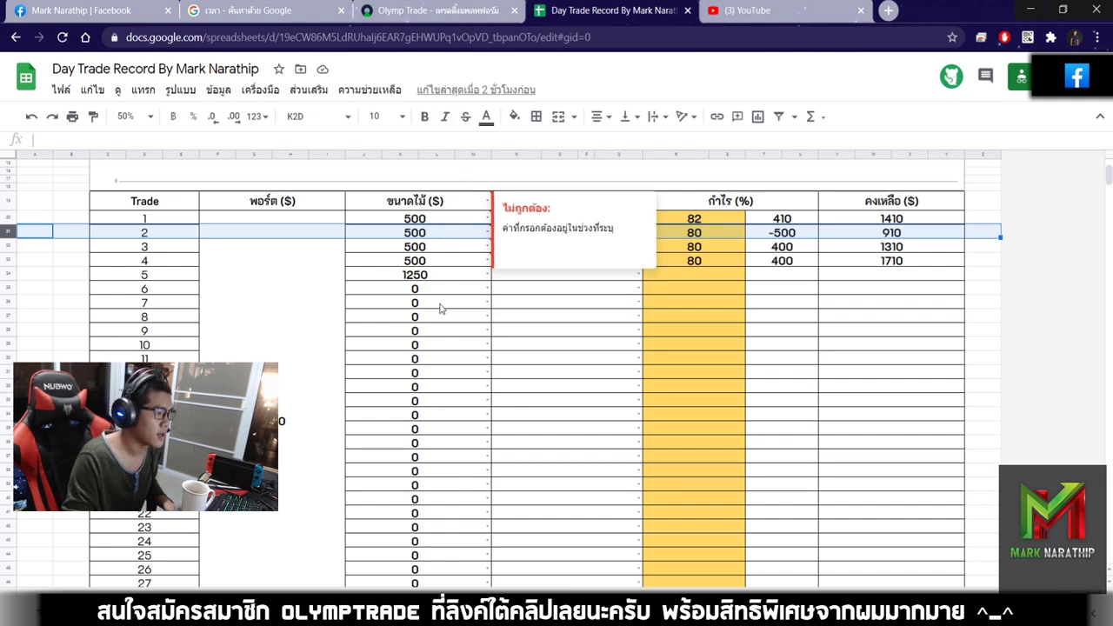
Return to Olymp Trade and place a 1-minute up trade of $1,250 on USD CAD OTC.
click(409, 11)
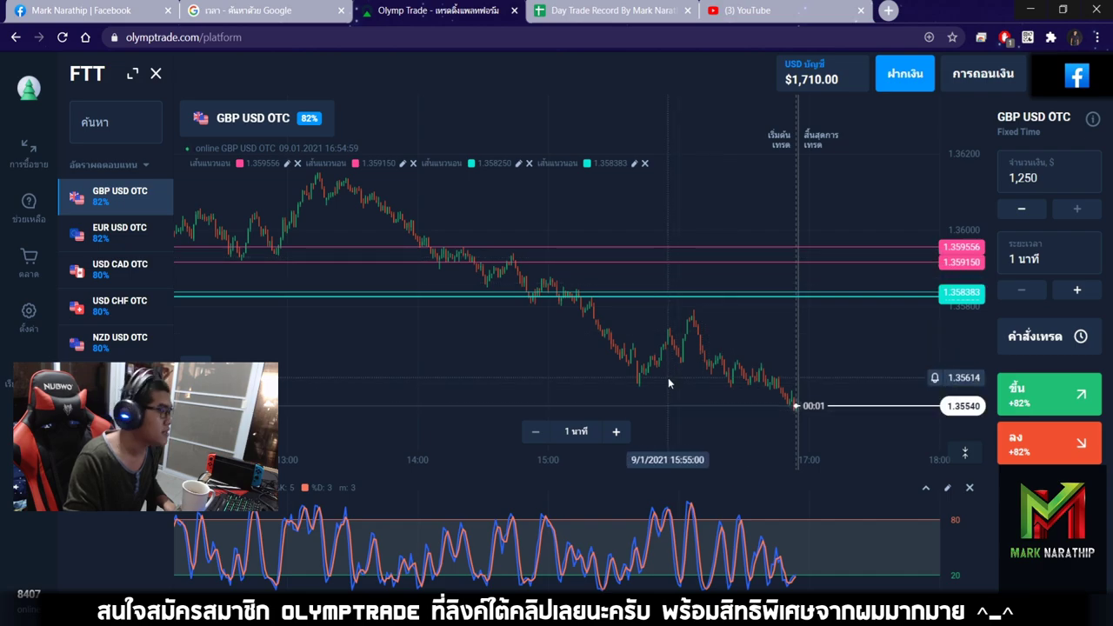
scroll(668, 382, down, 5)
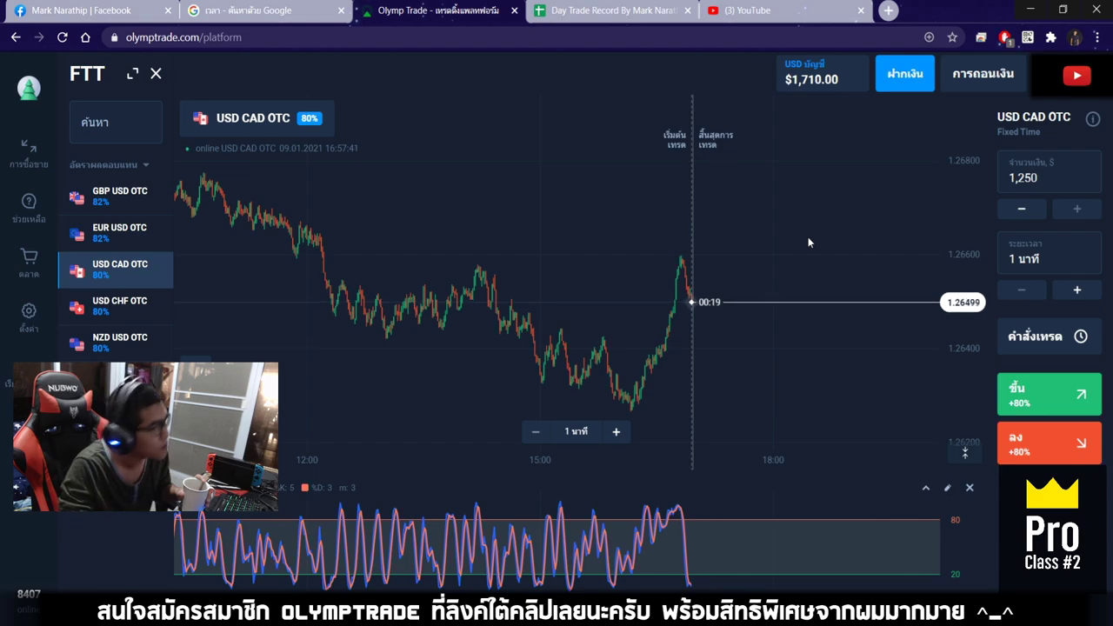
scroll(808, 243, up, 5)
scroll(782, 241, up, 5)
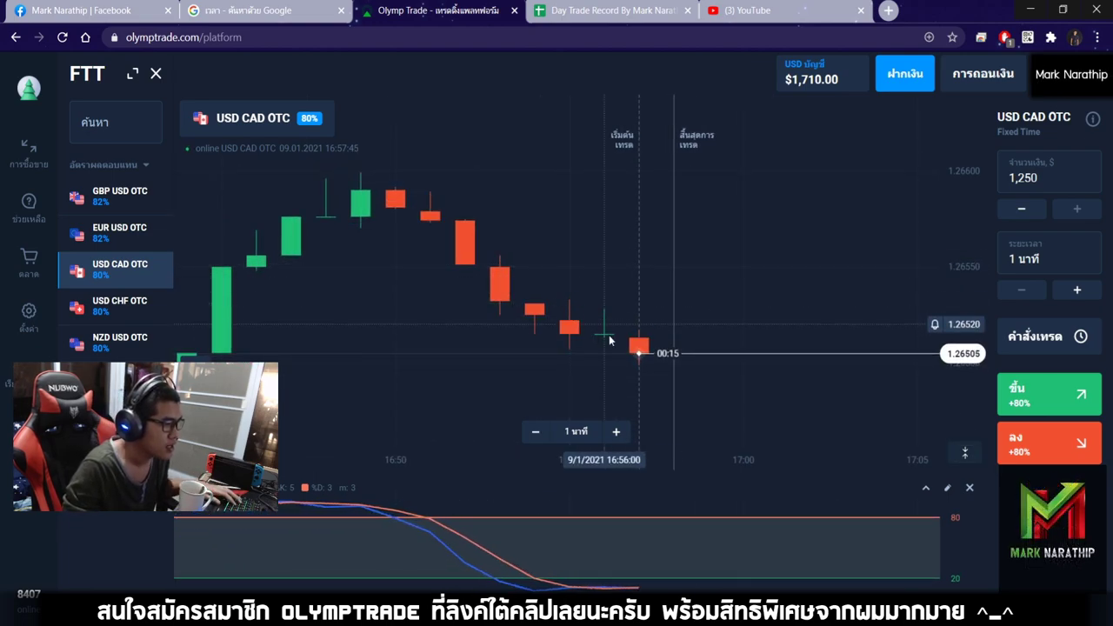
scroll(595, 342, up, 3)
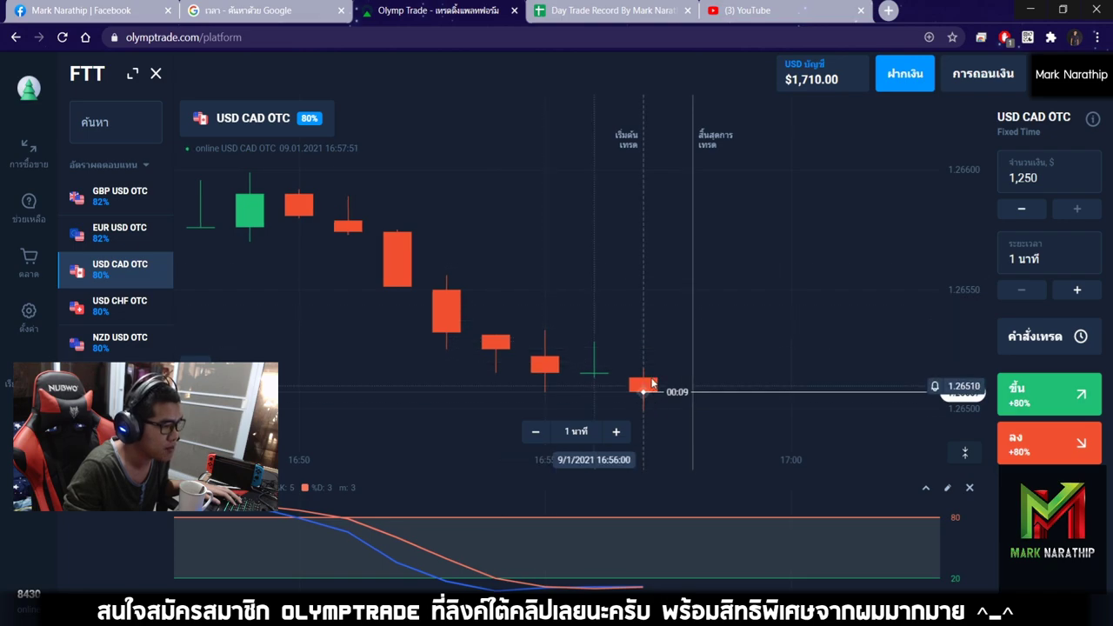
drag(705, 374, 729, 359)
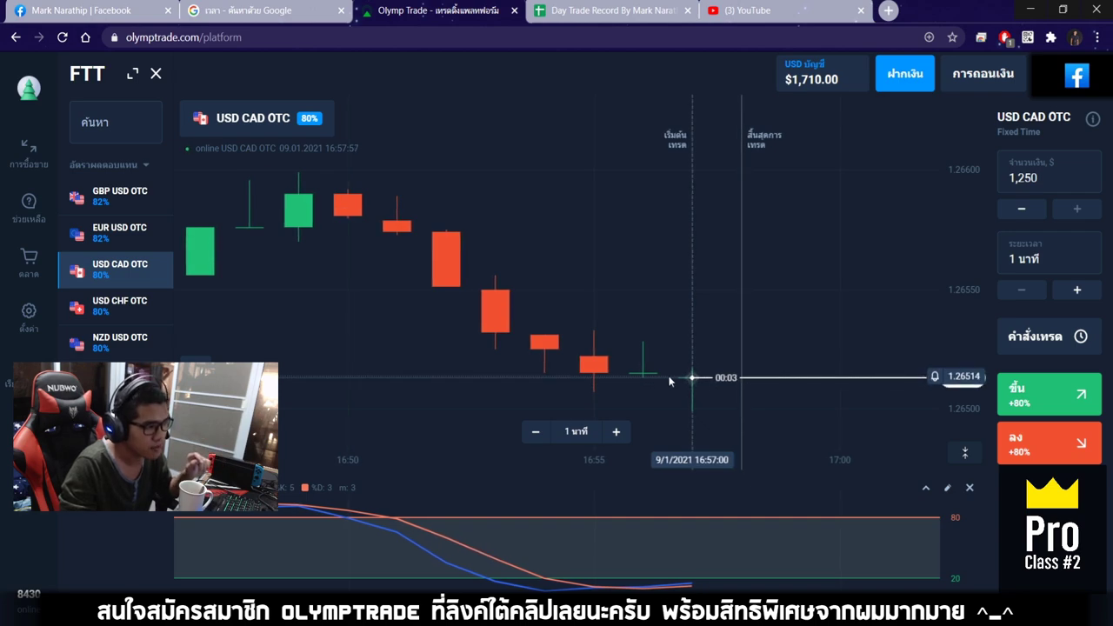
click(1044, 395)
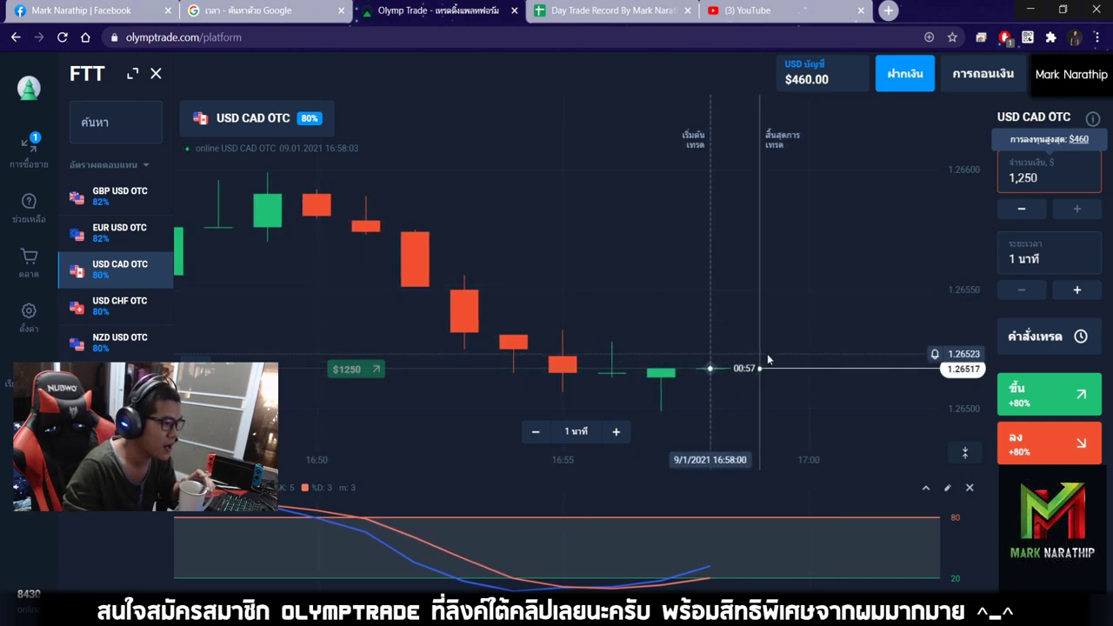
Examine the recent USD CAD OTC candles and the wider trend while the open trade runs to its expiry.
scroll(722, 353, up, 2)
scroll(733, 349, up, 1)
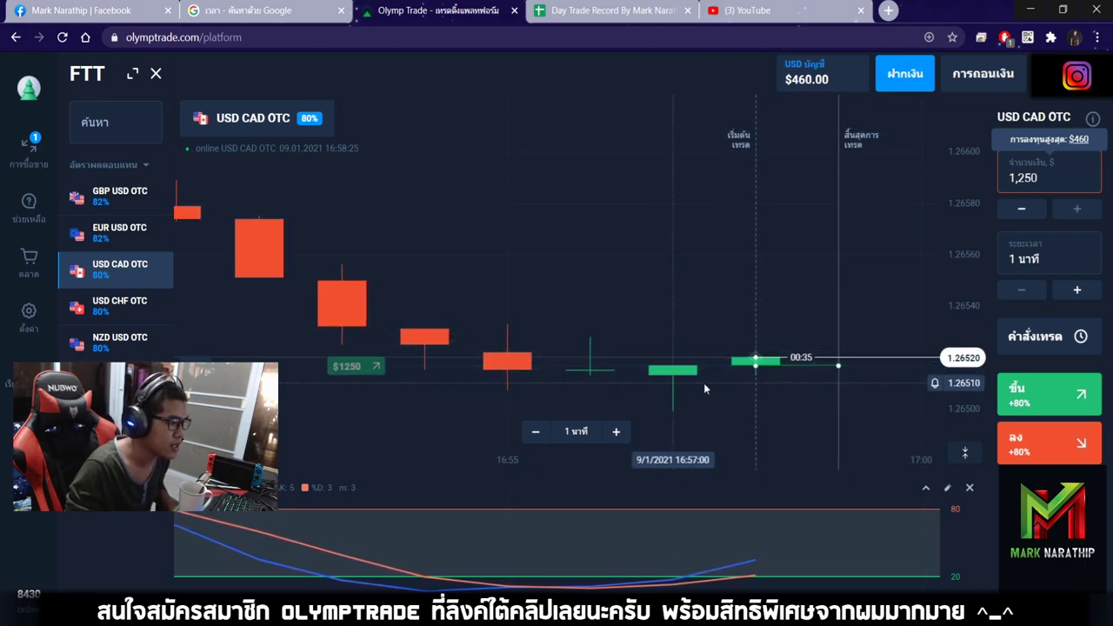
scroll(703, 382, down, 5)
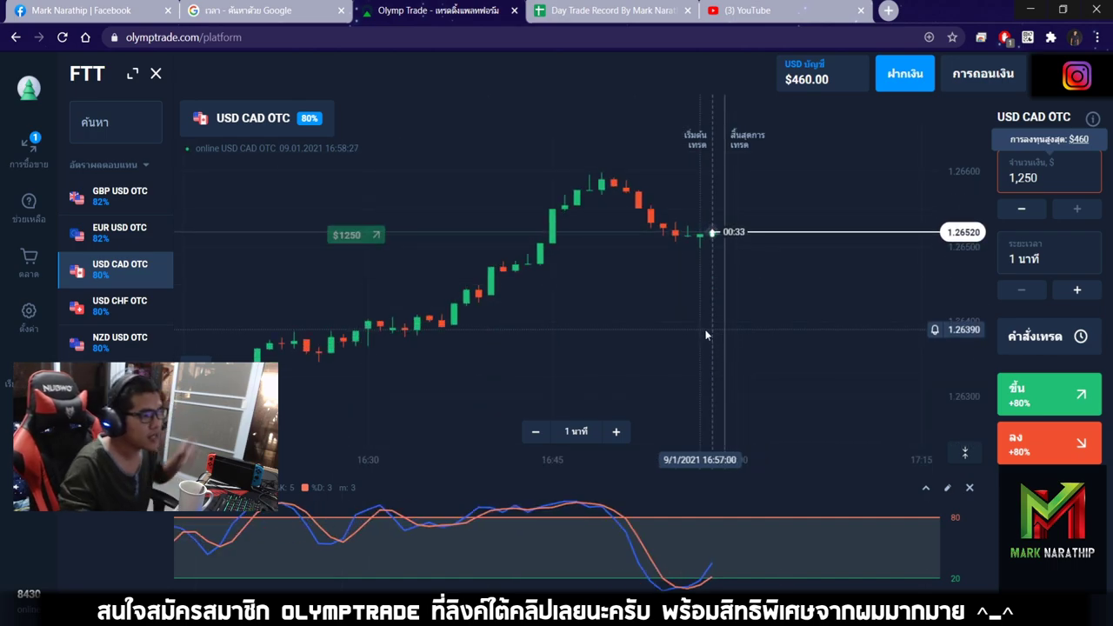
scroll(707, 335, down, 5)
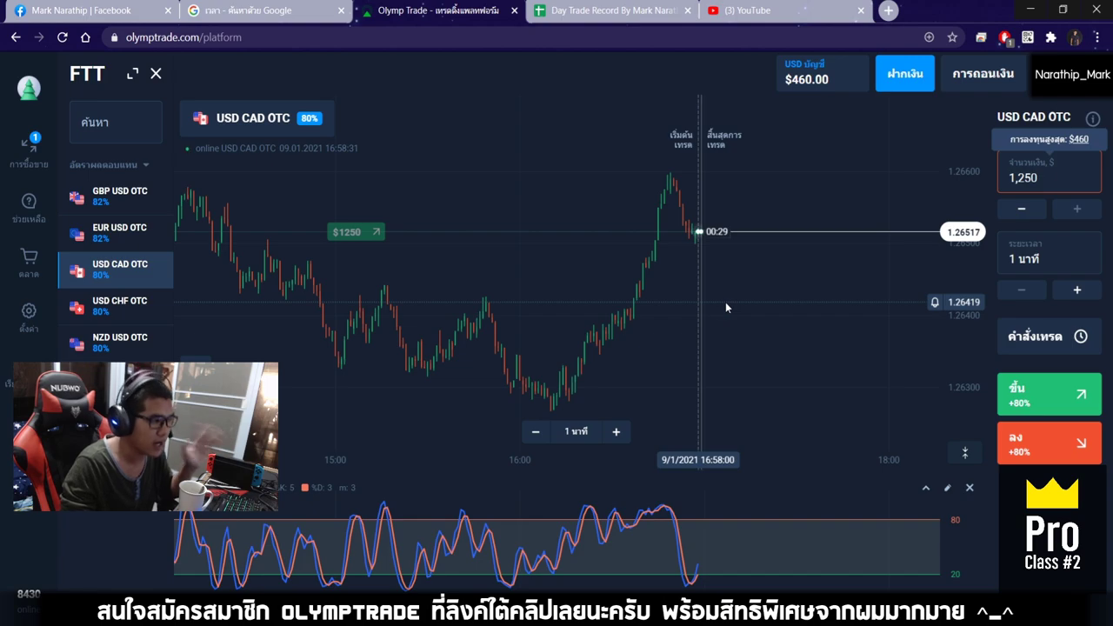
scroll(725, 302, up, 5)
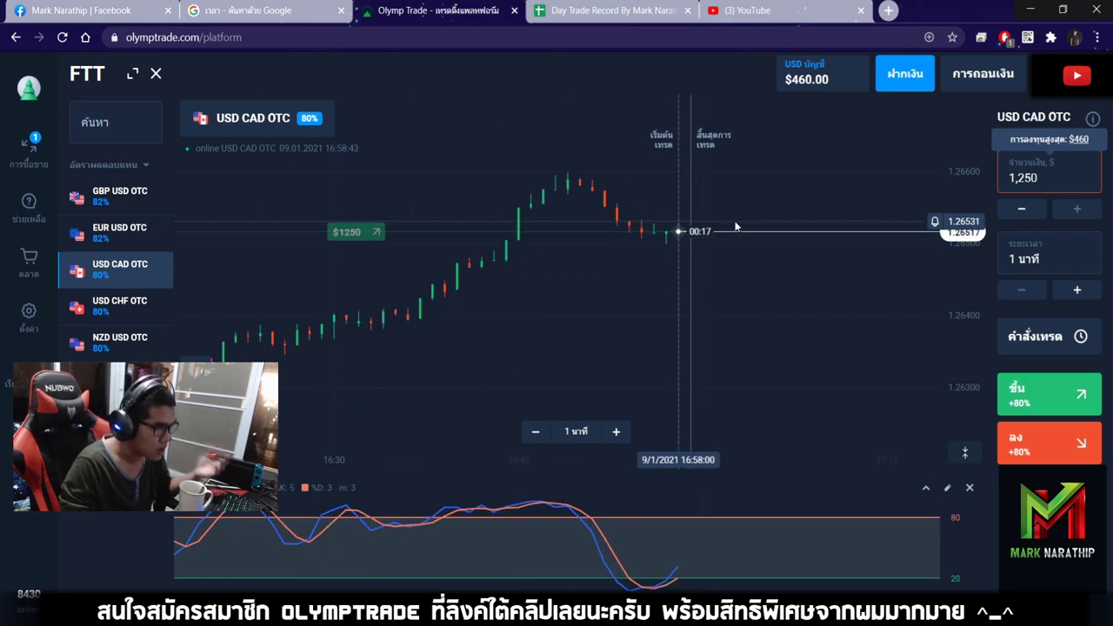
scroll(696, 223, up, 4)
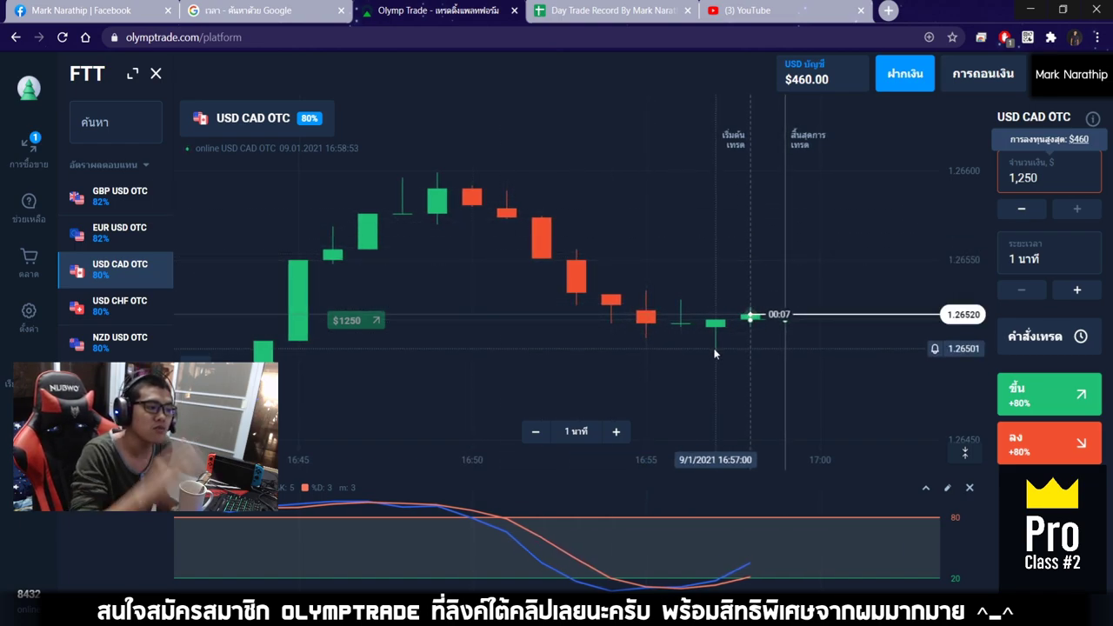
scroll(715, 348, up, 2)
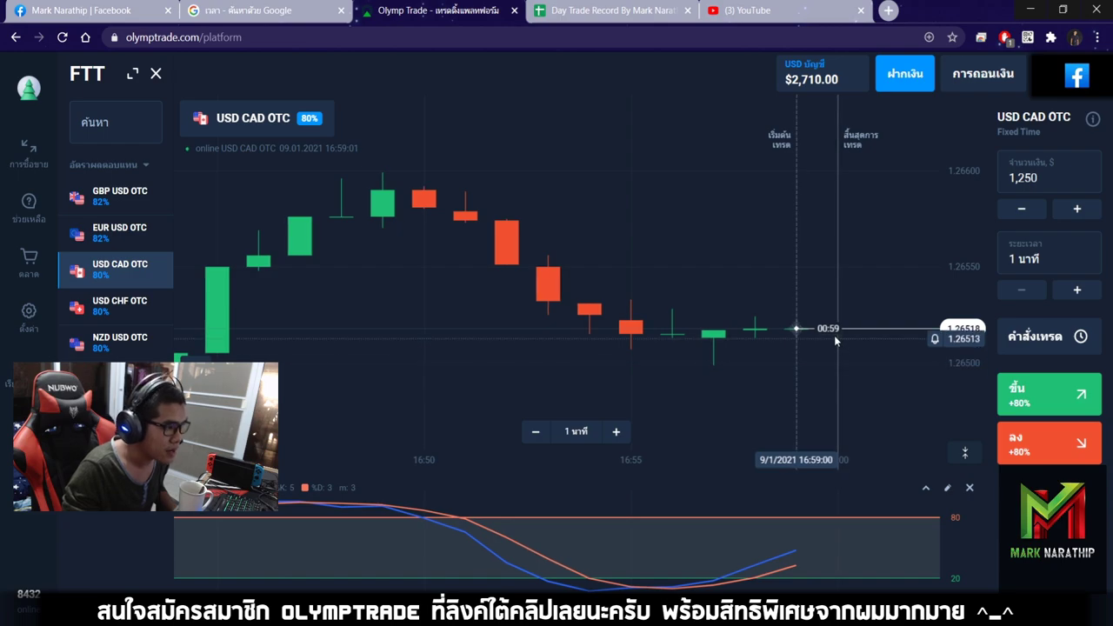
In the Day Trade Record spreadsheet, record trade 5 as ชนะ with a profit rate of 80 percent.
click(622, 11)
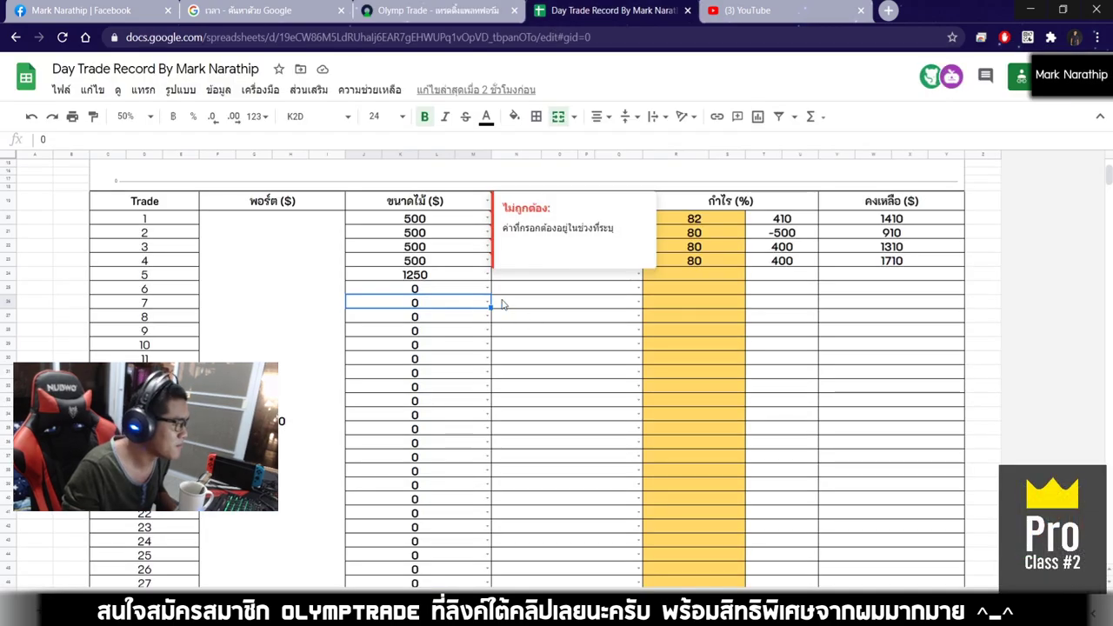
click(564, 289)
click(567, 276)
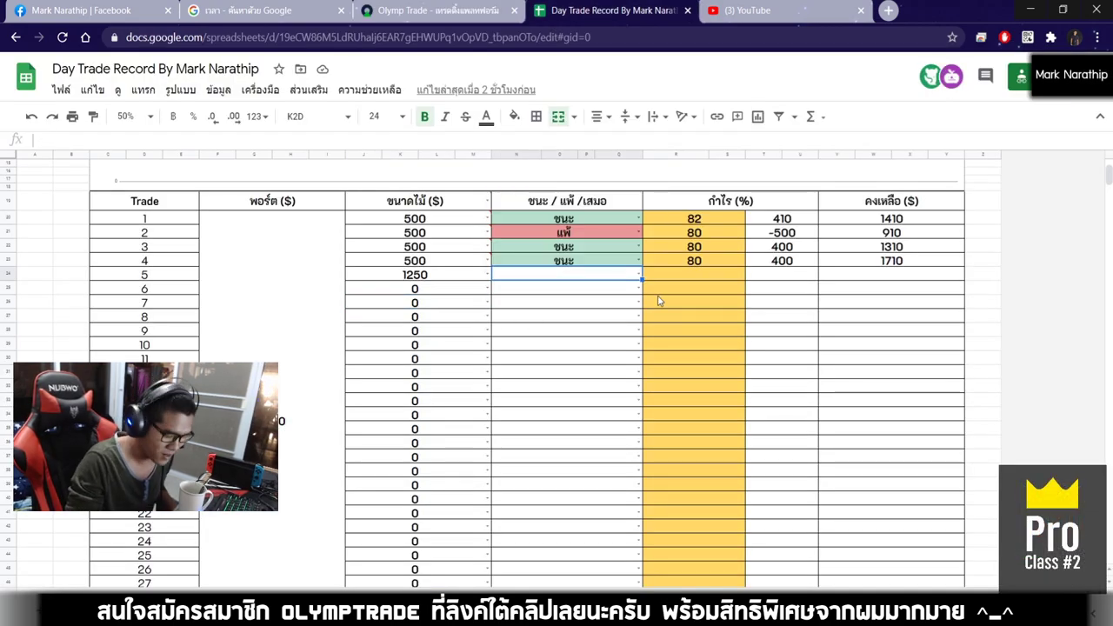
key(Return)
click(538, 296)
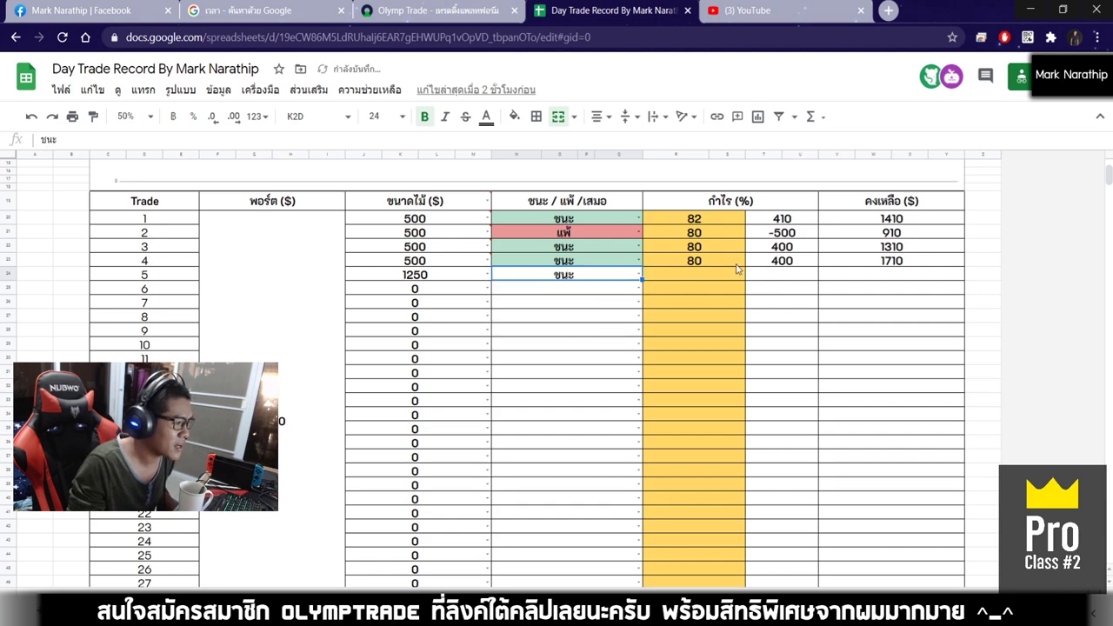
key(Tab)
key(Return)
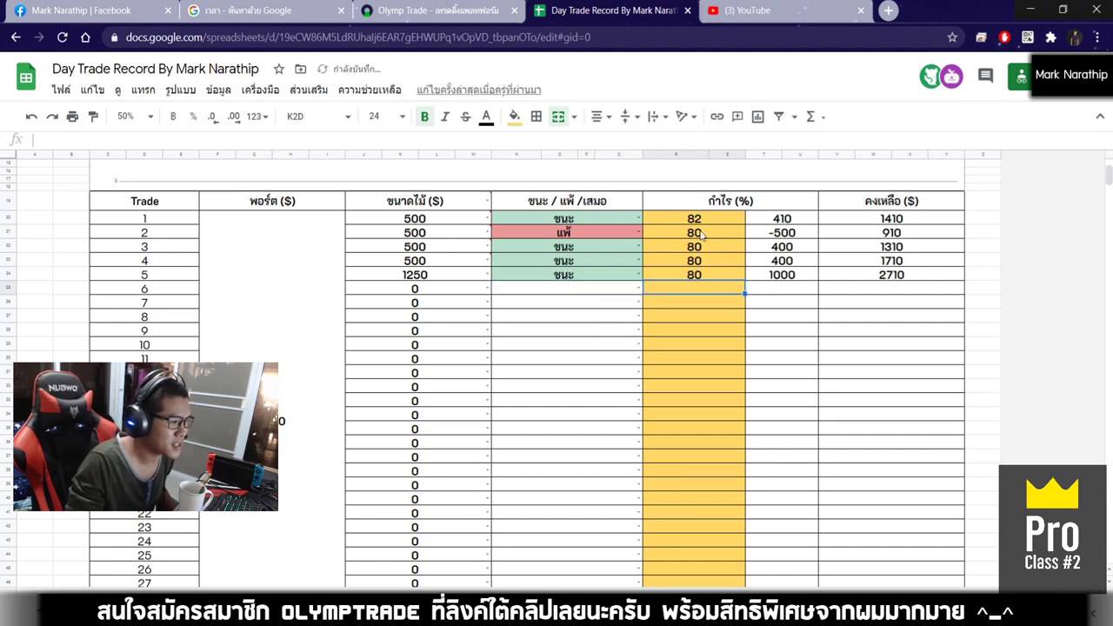
Compare the Olymp Trade account balance with the remaining balance recorded for trade 5 in the spreadsheet.
click(435, 11)
click(640, 18)
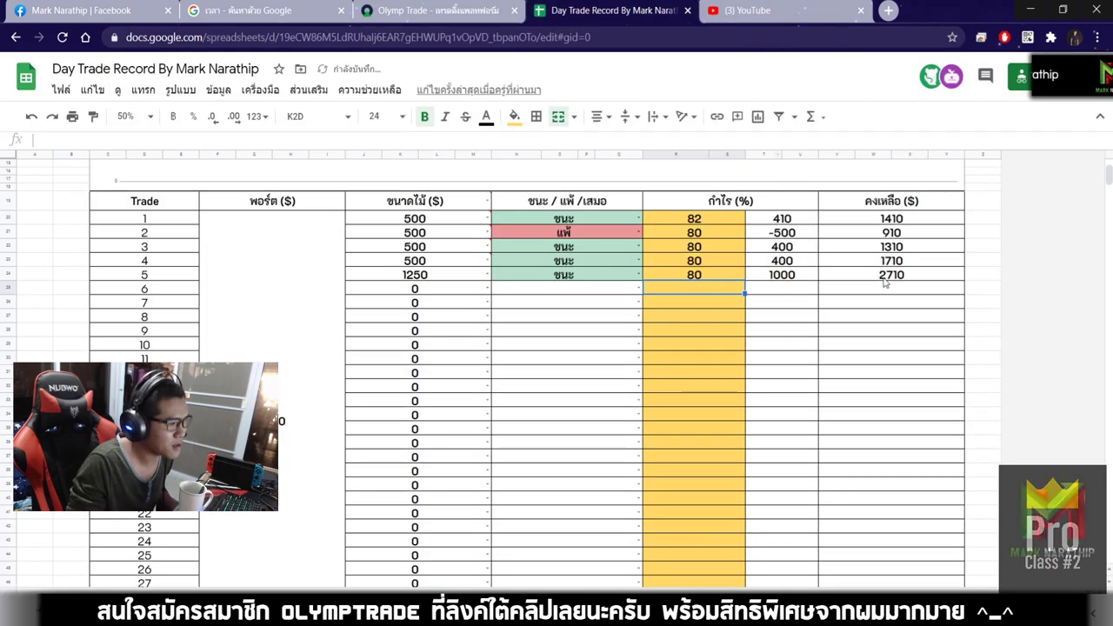
click(844, 291)
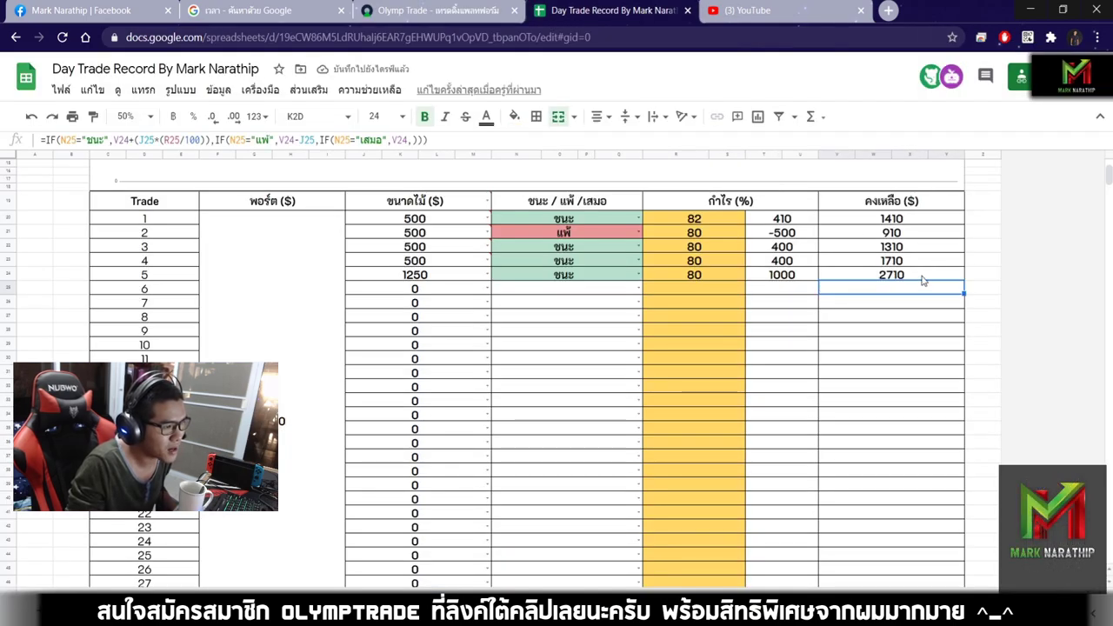
Return to Olymp Trade to examine the USD CAD OTC candles following the closed trade, and switch back to the trade record spreadsheet.
click(481, 14)
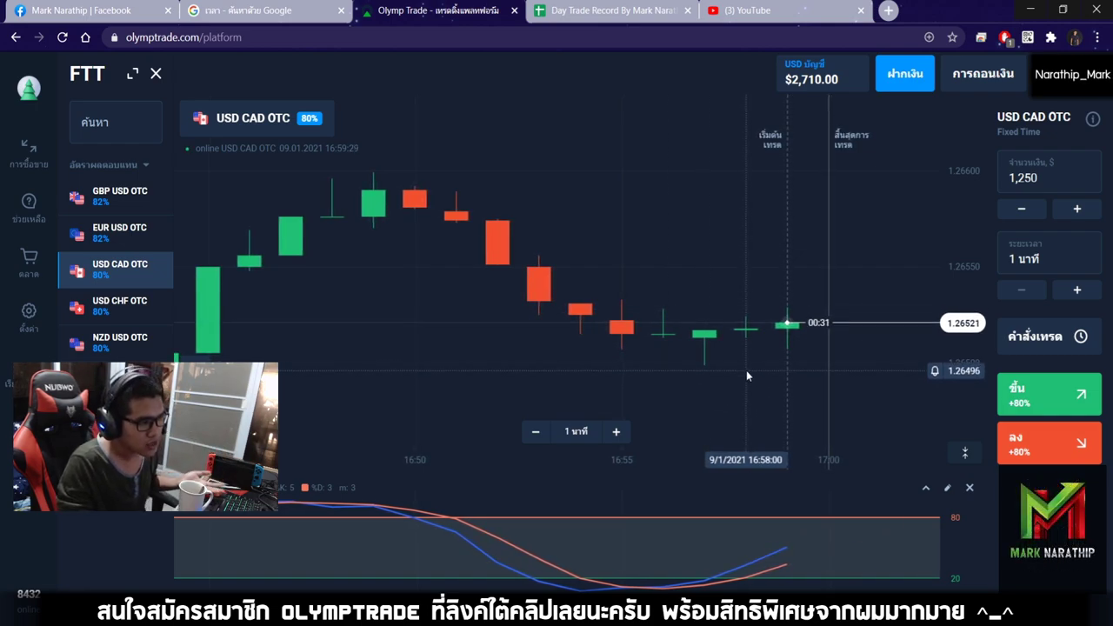
scroll(708, 339, up, 3)
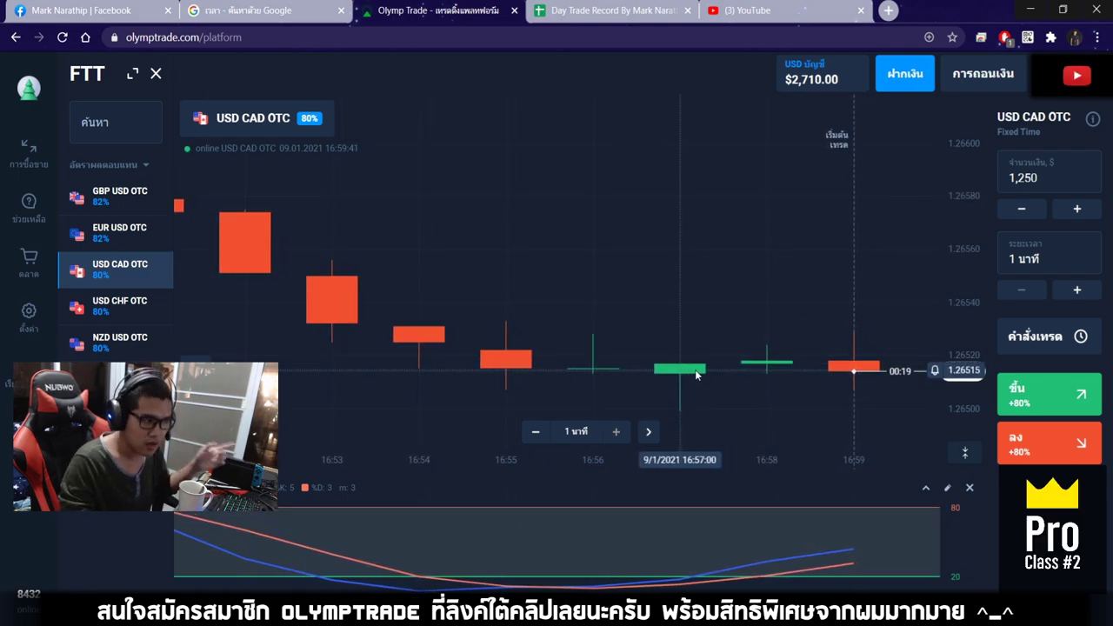
scroll(726, 348, down, 3)
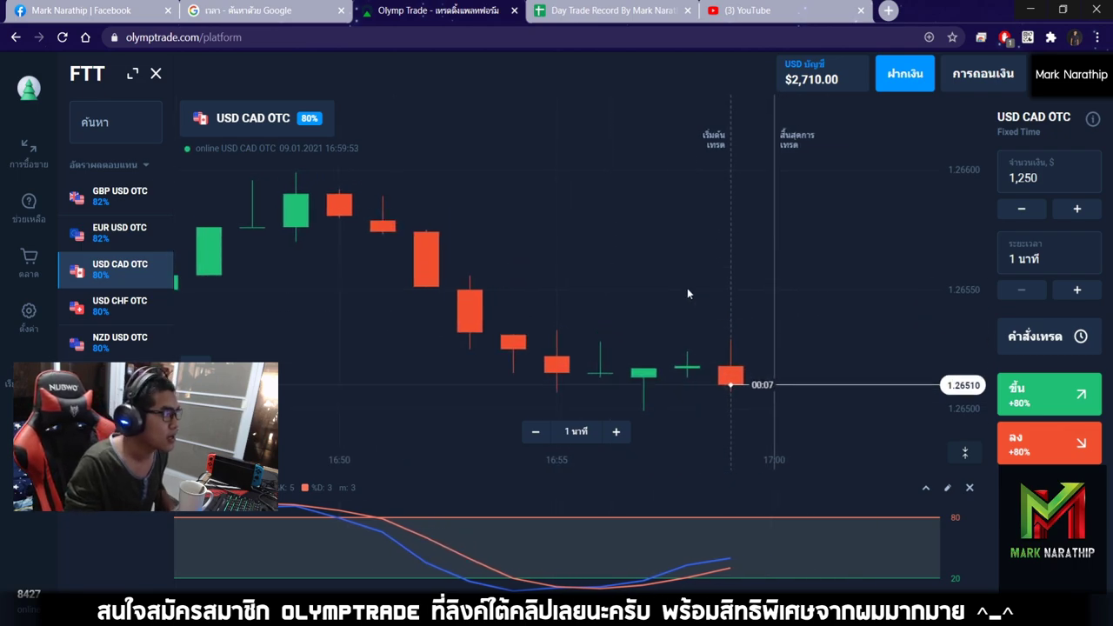
scroll(696, 304, down, 5)
scroll(713, 257, up, 4)
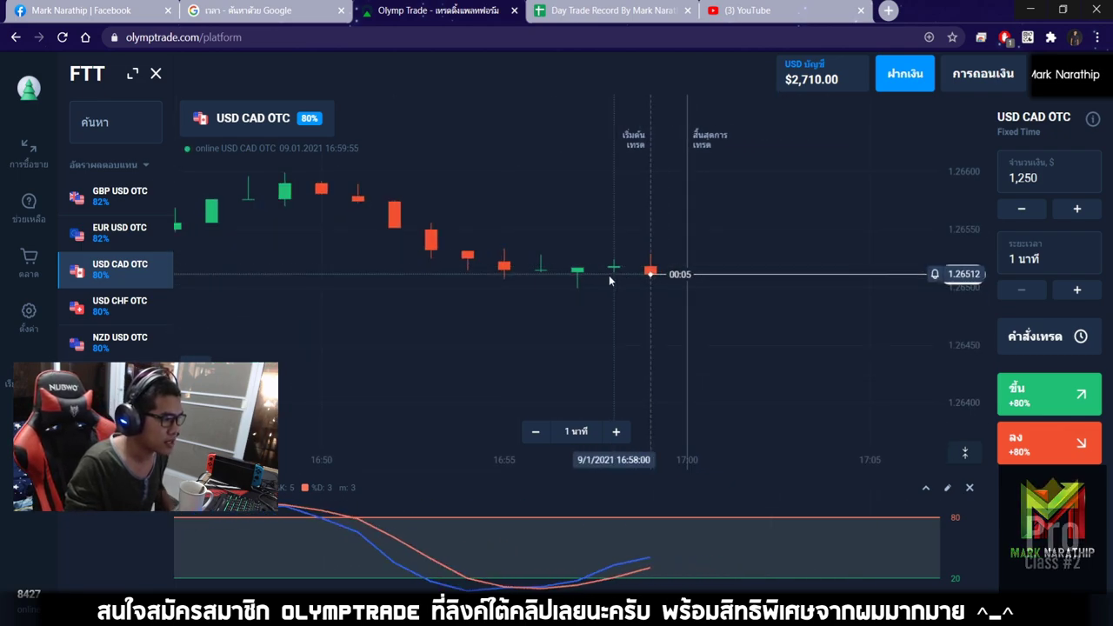
scroll(604, 283, up, 4)
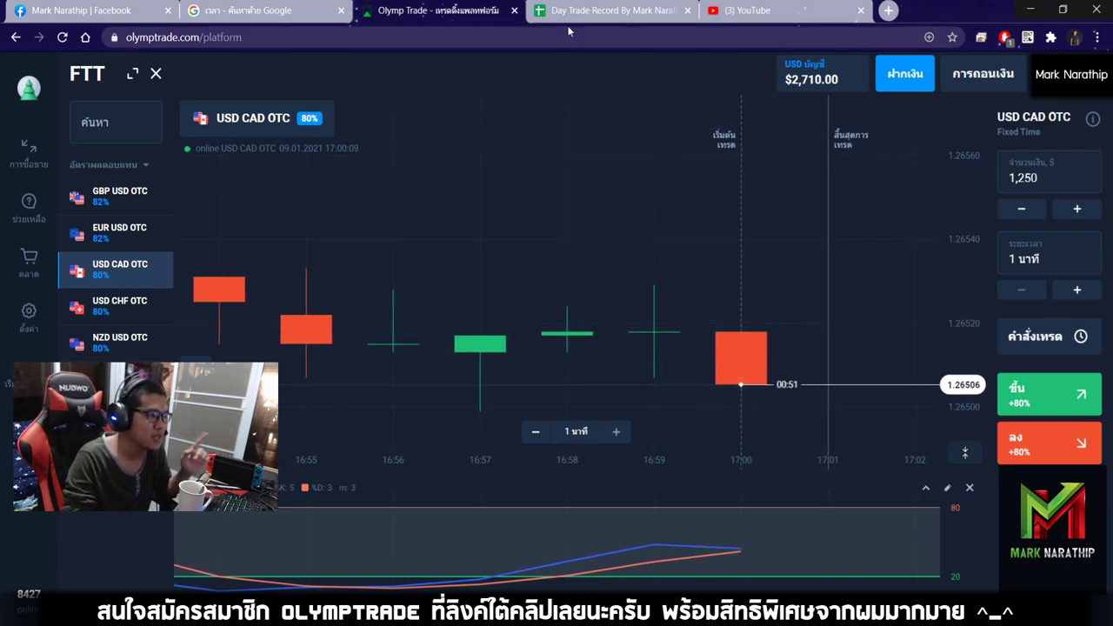
click(609, 11)
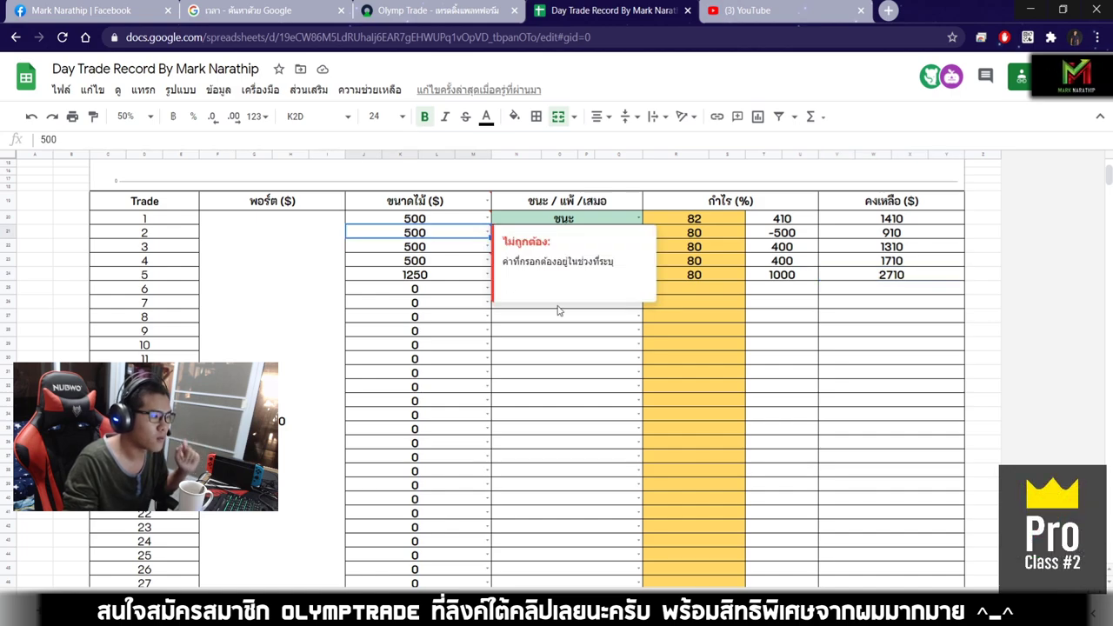
Review the trade sizes recorded for trades 2 and 5 in the Day Trade Record spreadsheet.
click(561, 361)
click(427, 233)
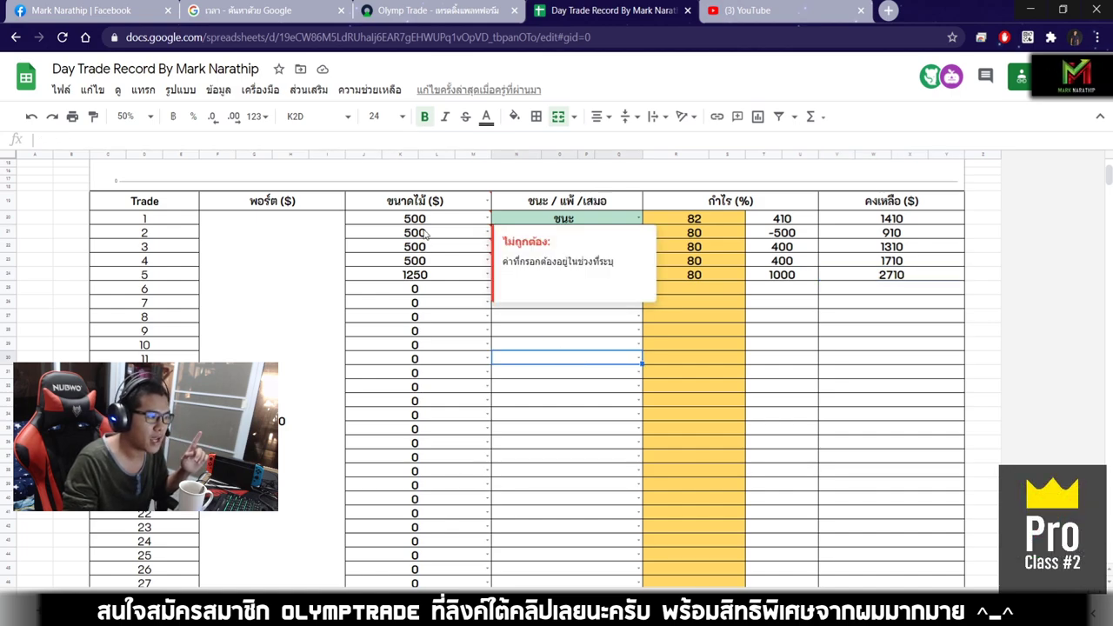
click(563, 346)
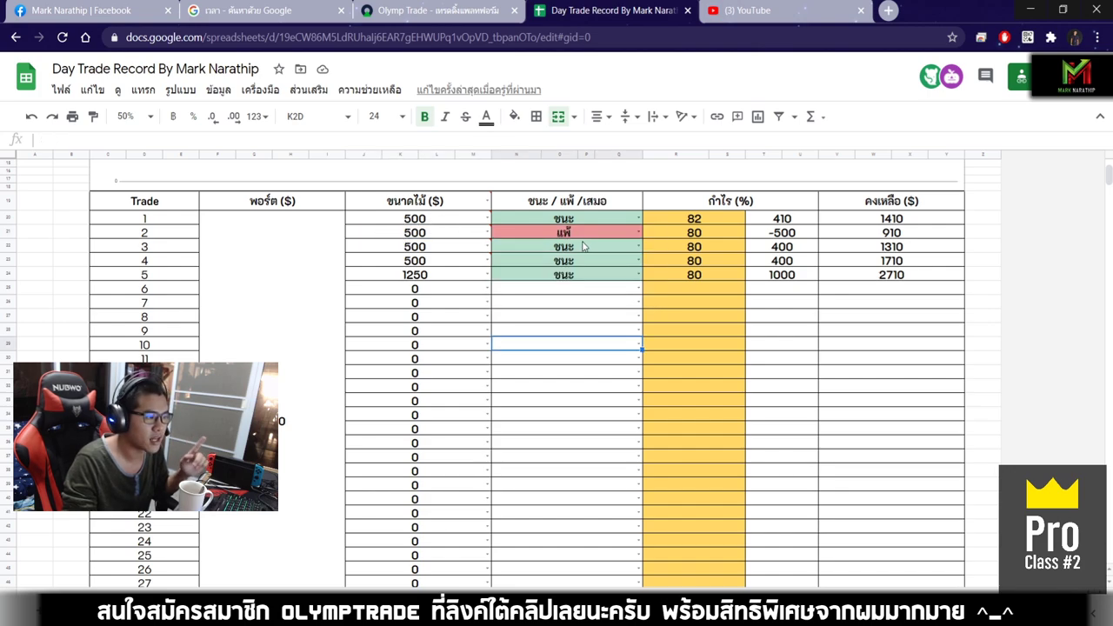
click(452, 277)
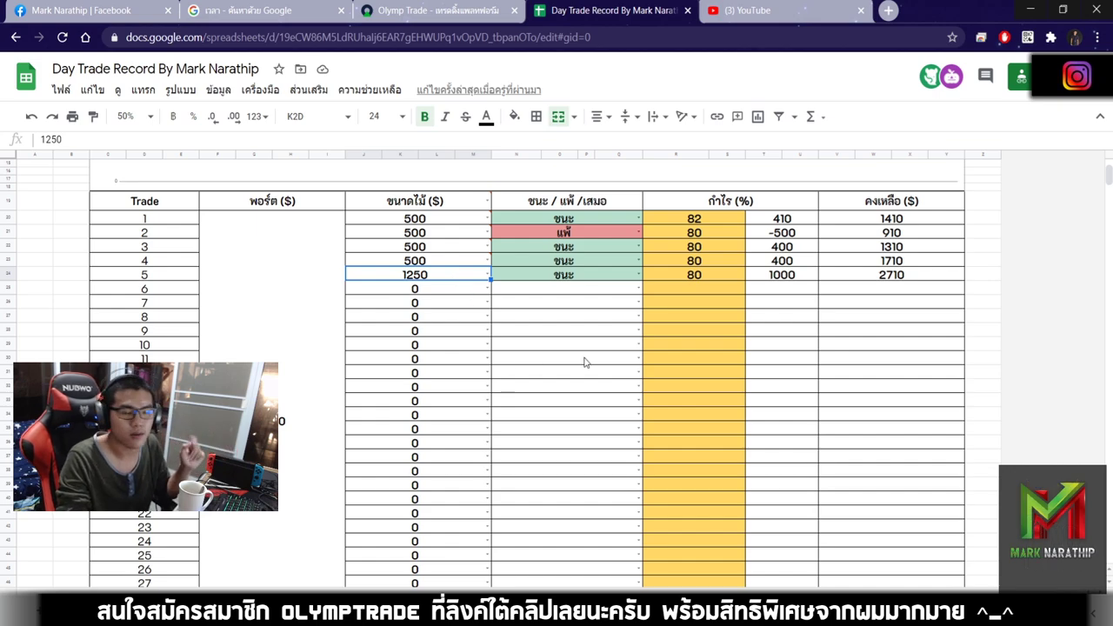
click(441, 233)
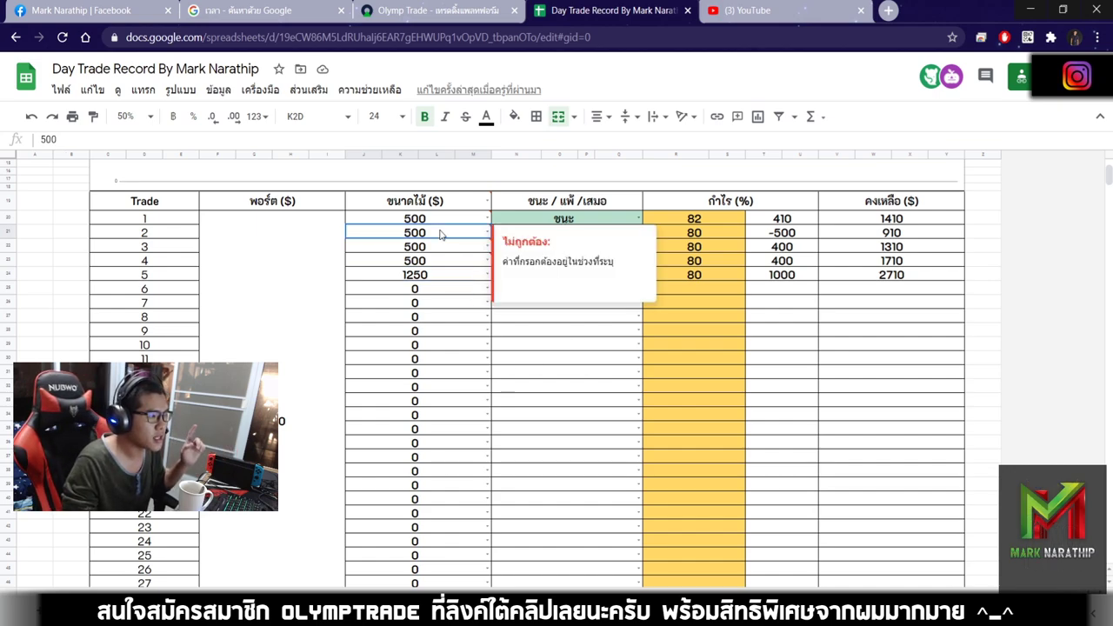
click(586, 358)
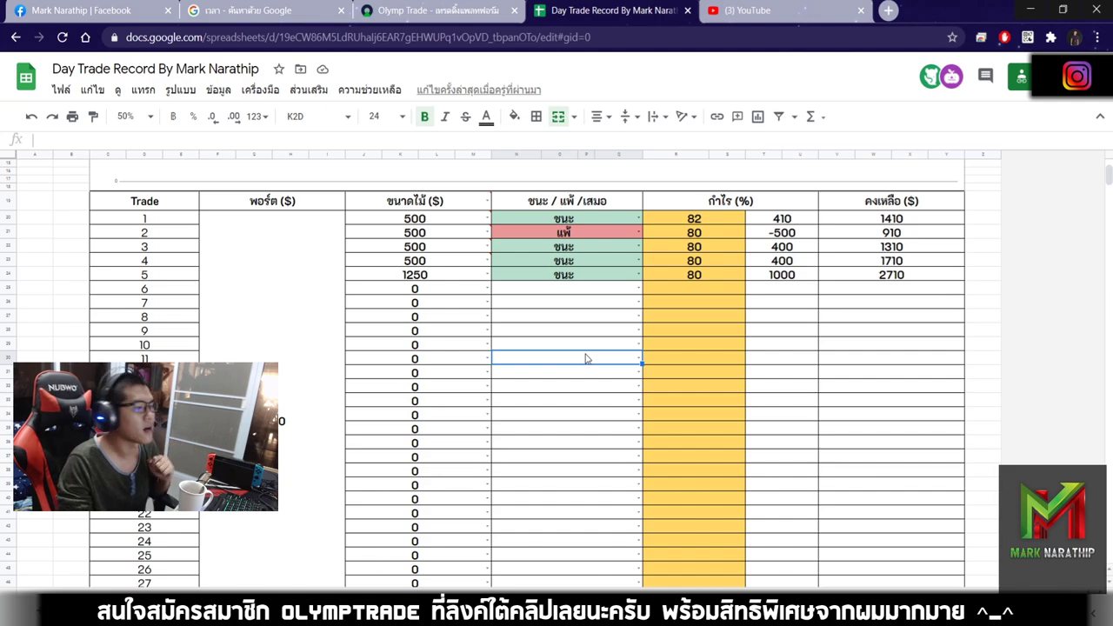
Check the total profit cell in the summary row below trade 30.
scroll(586, 359, down, 5)
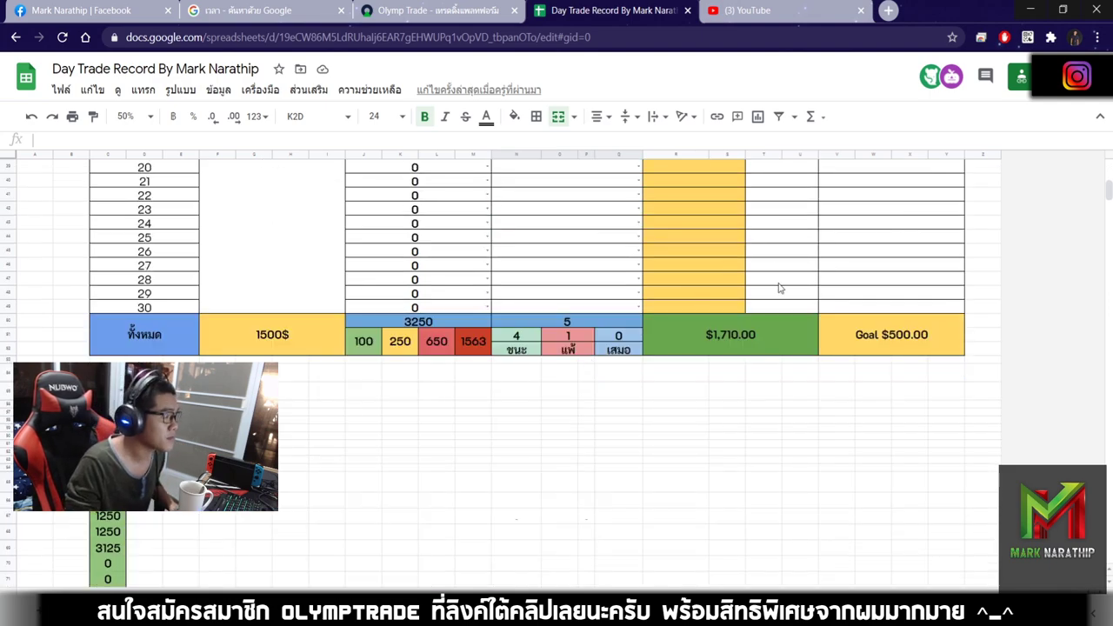
scroll(780, 288, down, 1)
click(776, 281)
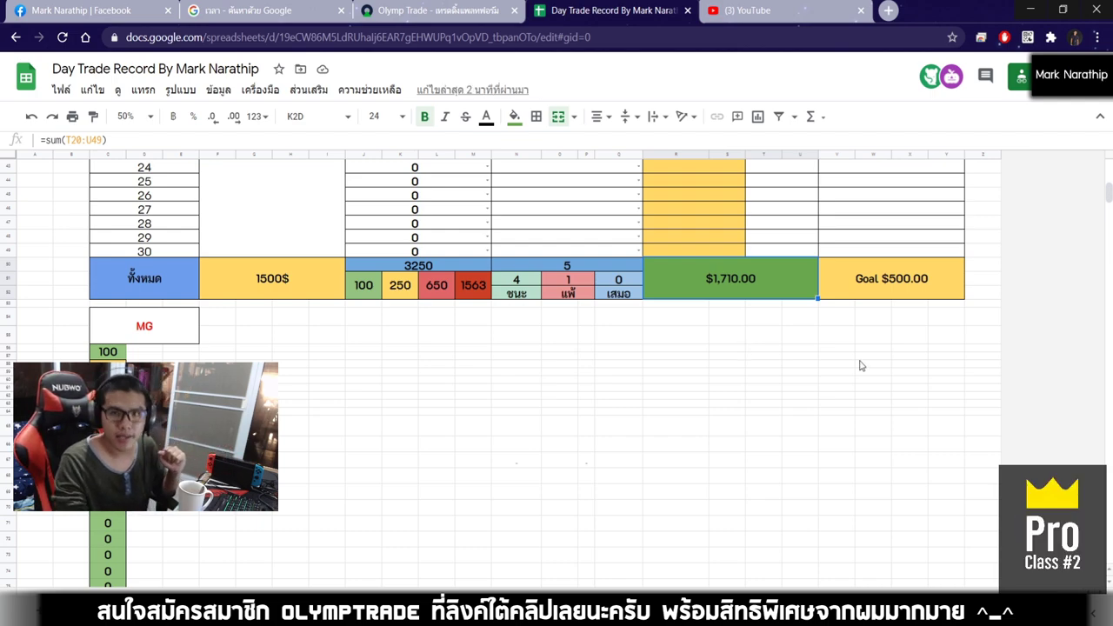
Switch to the Facebook page and find the recent post reporting the previous session's trading loss.
click(83, 11)
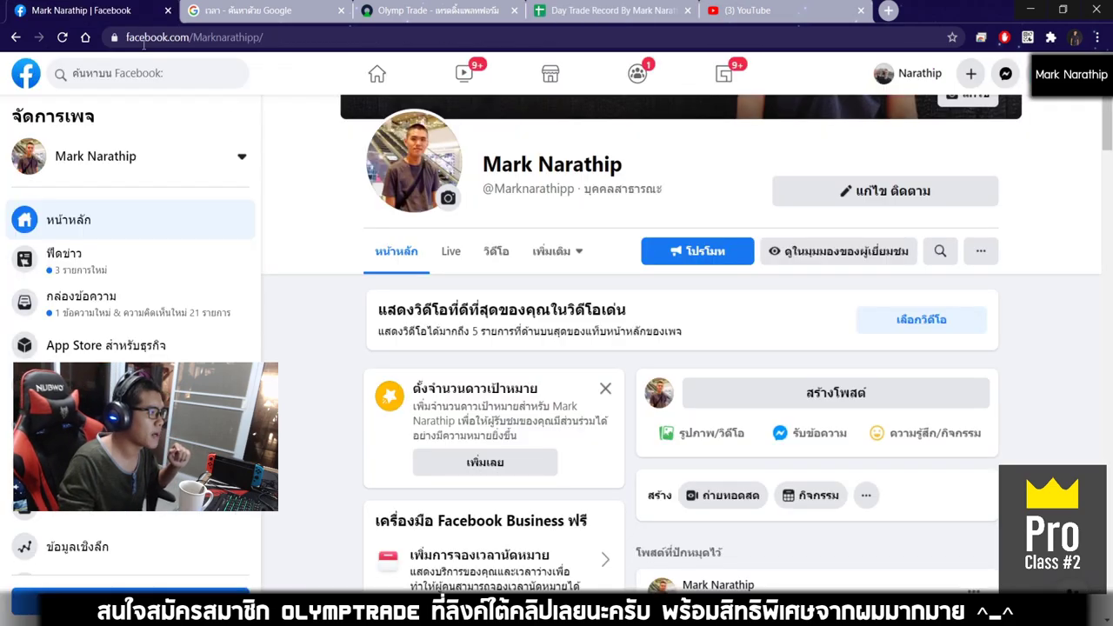
scroll(818, 346, down, 10)
scroll(819, 346, down, 10)
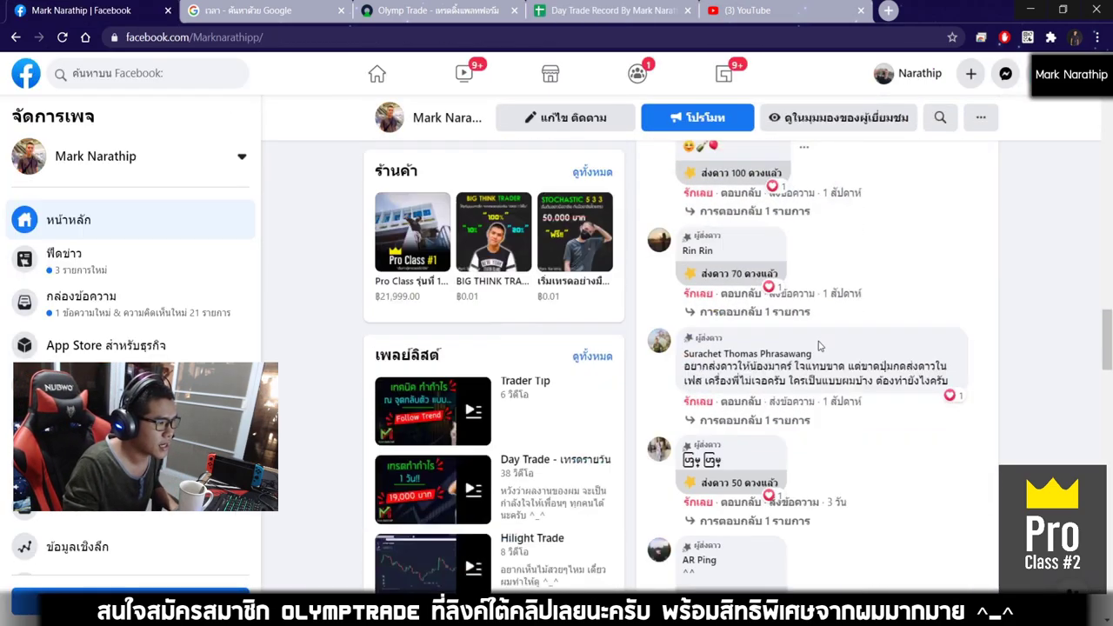
scroll(818, 346, down, 4)
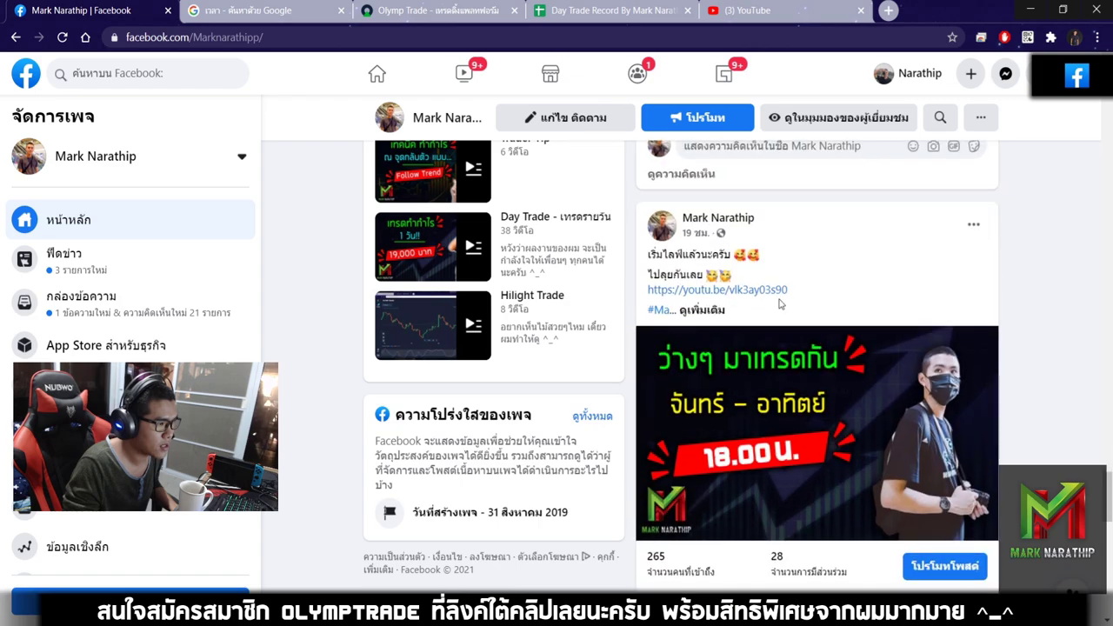
scroll(783, 339, up, 7)
click(693, 345)
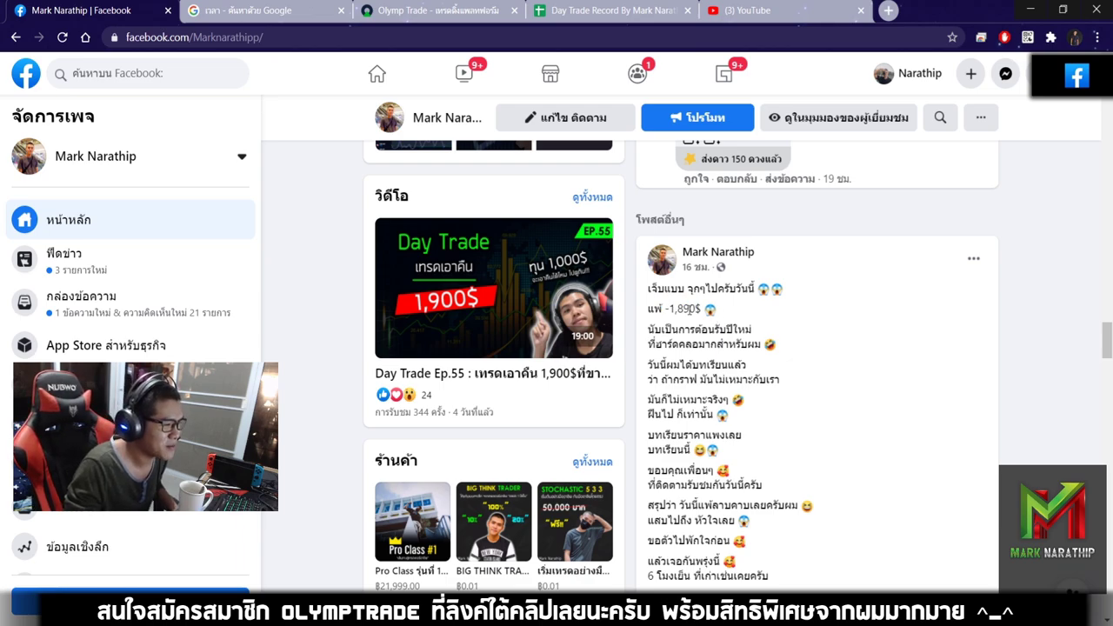
Return to Olymp Trade, set the USD CAD OTC trade amount to $250, and examine the pair's recent trend.
click(470, 10)
scroll(783, 250, down, 5)
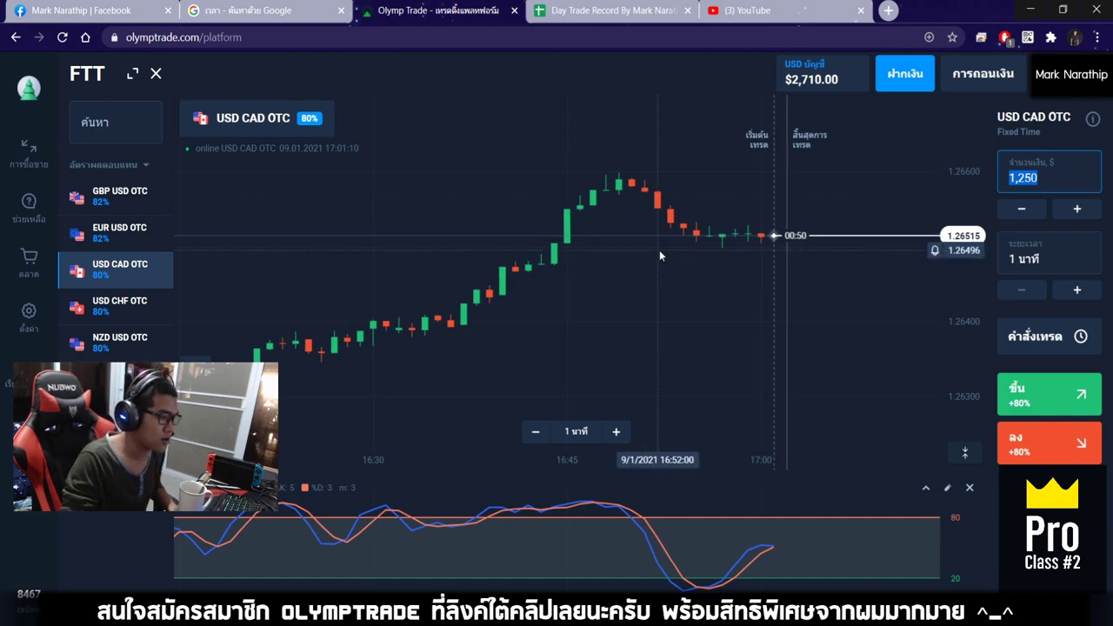
text(250)
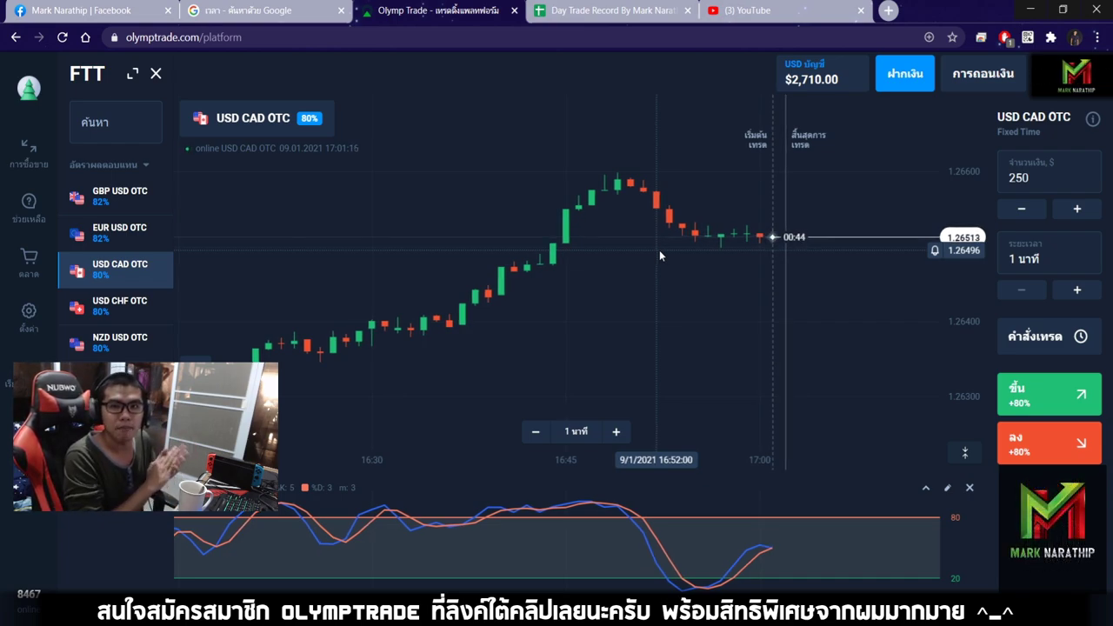
scroll(505, 269, down, 5)
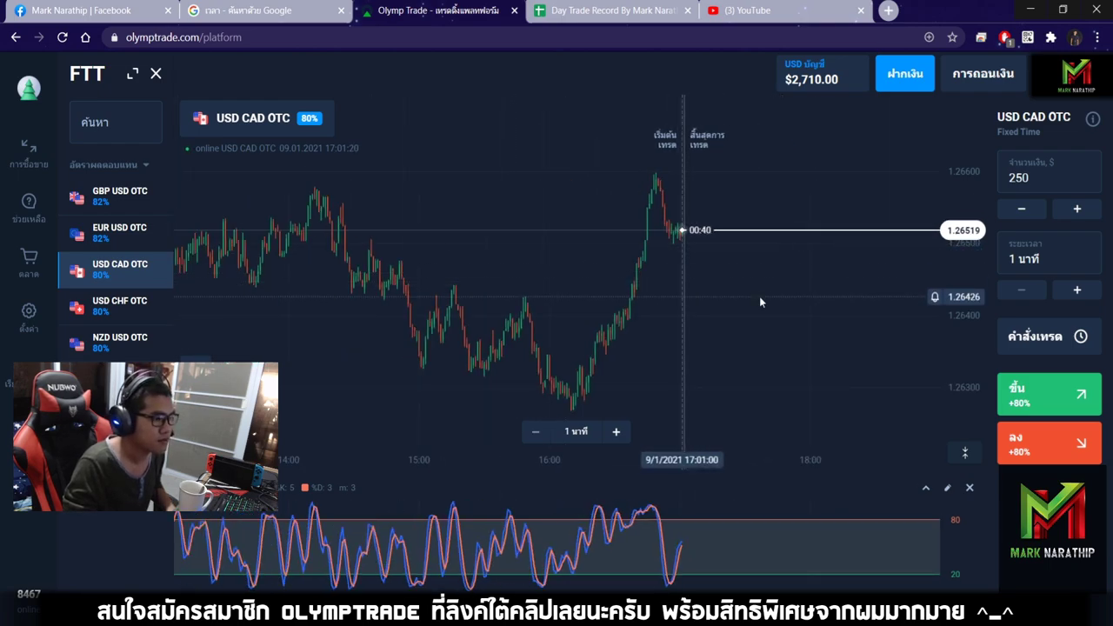
scroll(724, 291, up, 5)
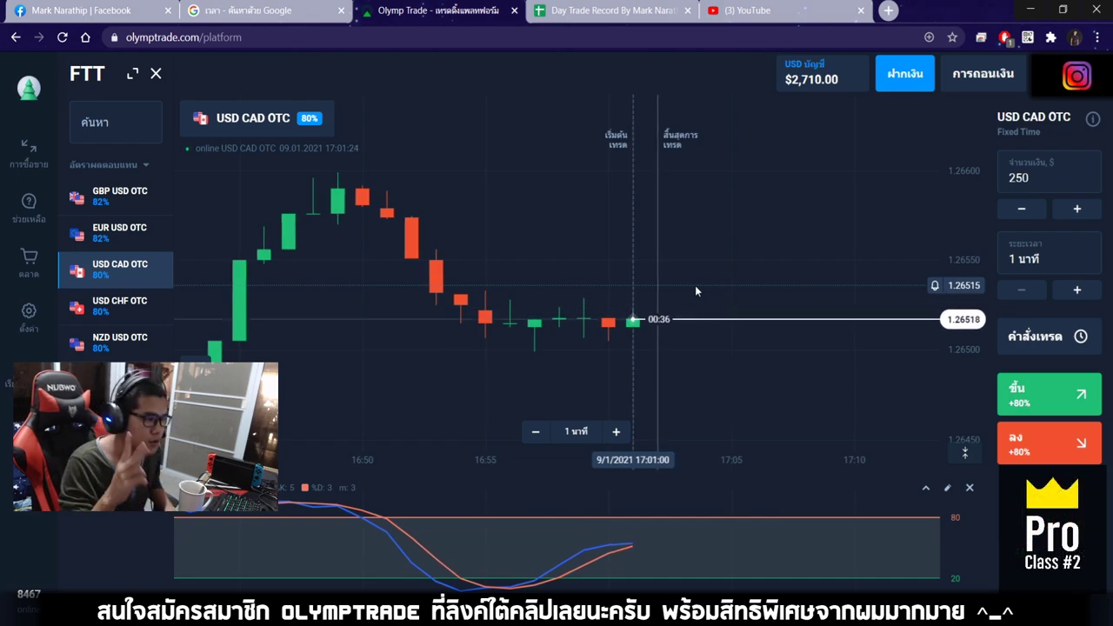
scroll(695, 285, down, 3)
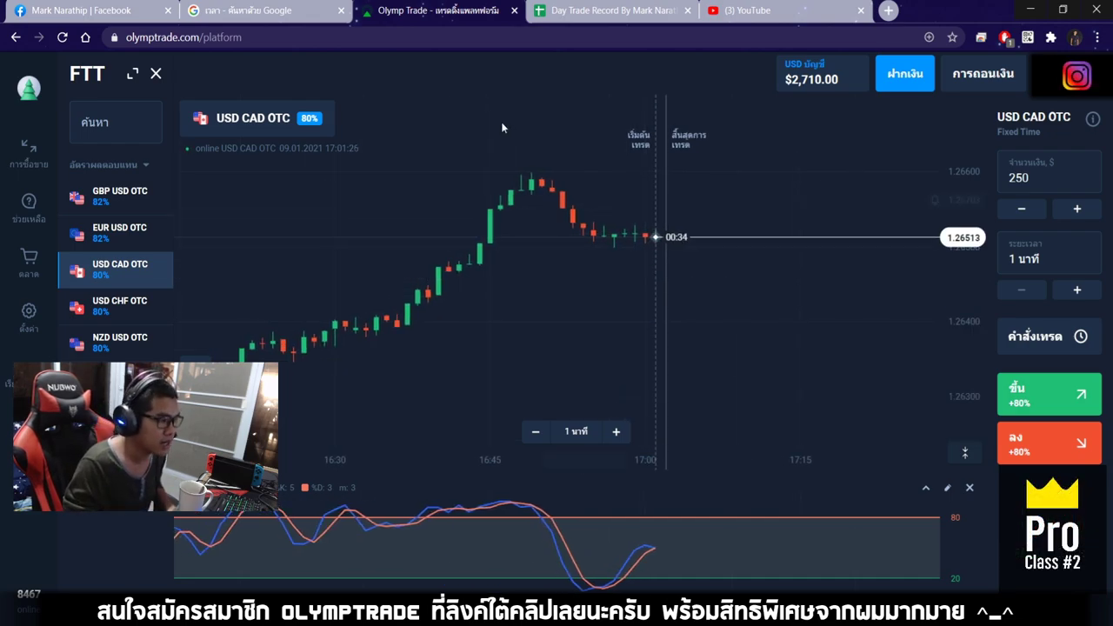
Reload the Google search for the current time (เวลา) to check it, and go back to Olymp Trade.
click(252, 11)
click(278, 38)
key(Return)
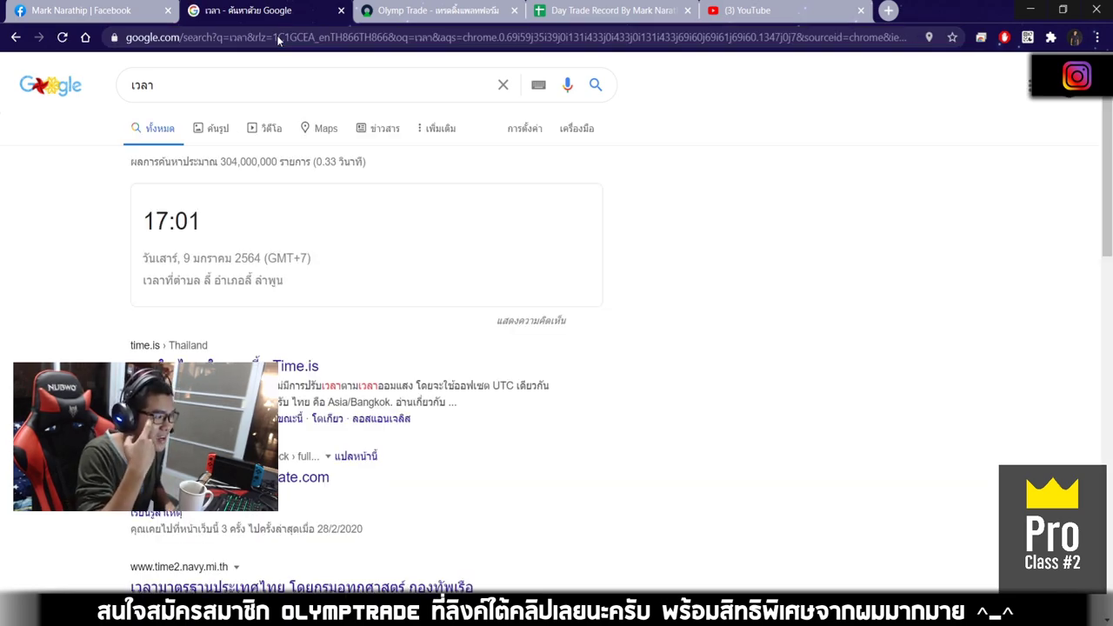
click(435, 10)
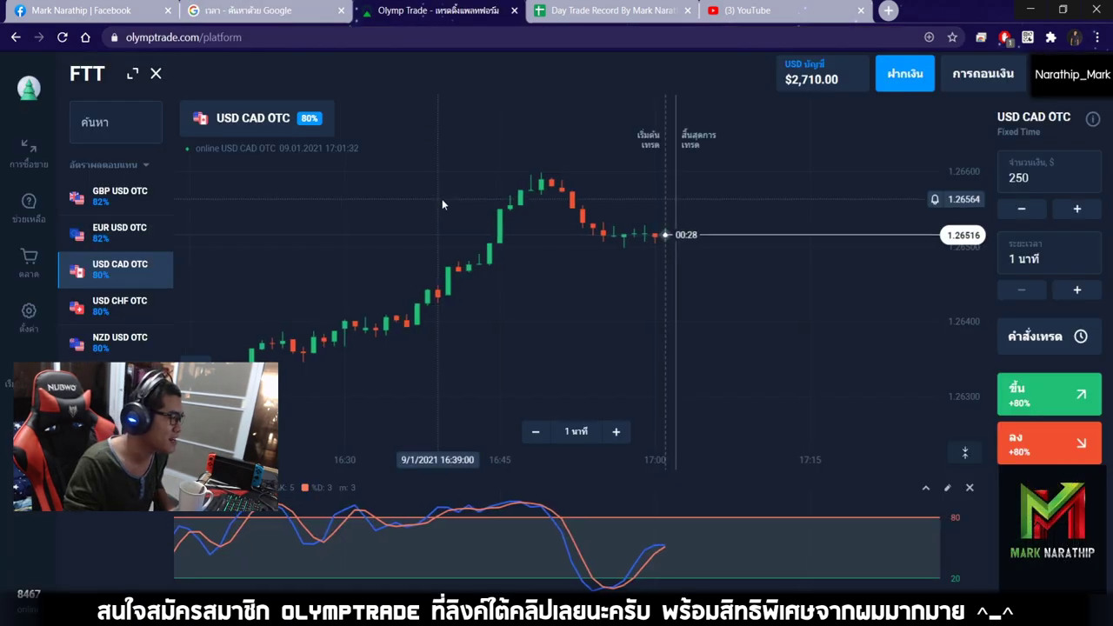
Compare the GBP USD, USD CHF, NZD USD and USD JPY OTC charts, and return to USD CAD OTC.
click(120, 196)
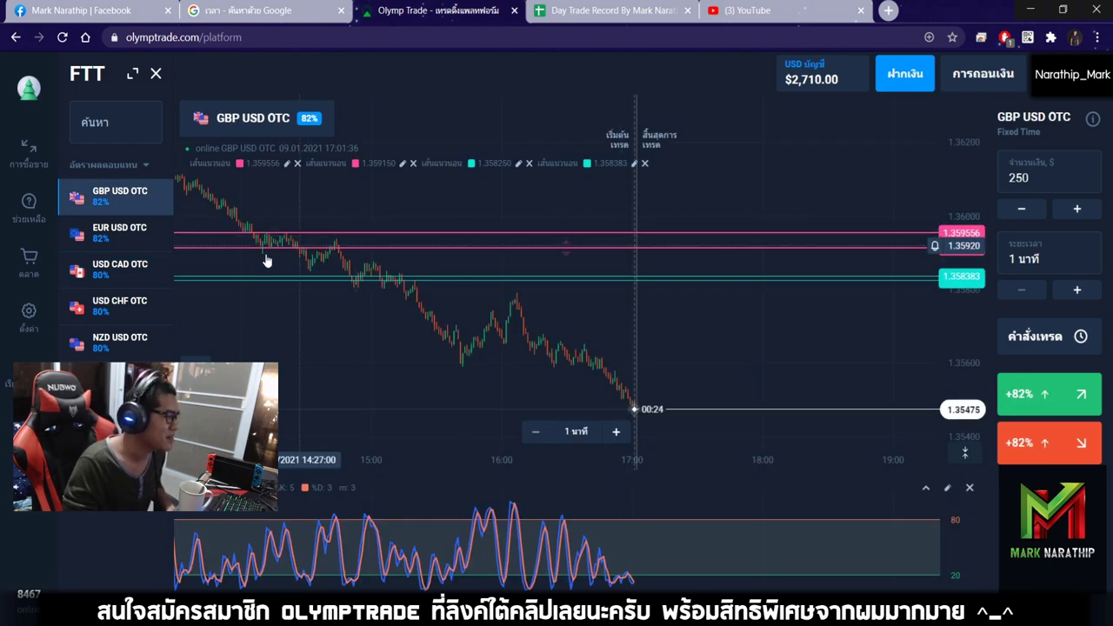
click(120, 305)
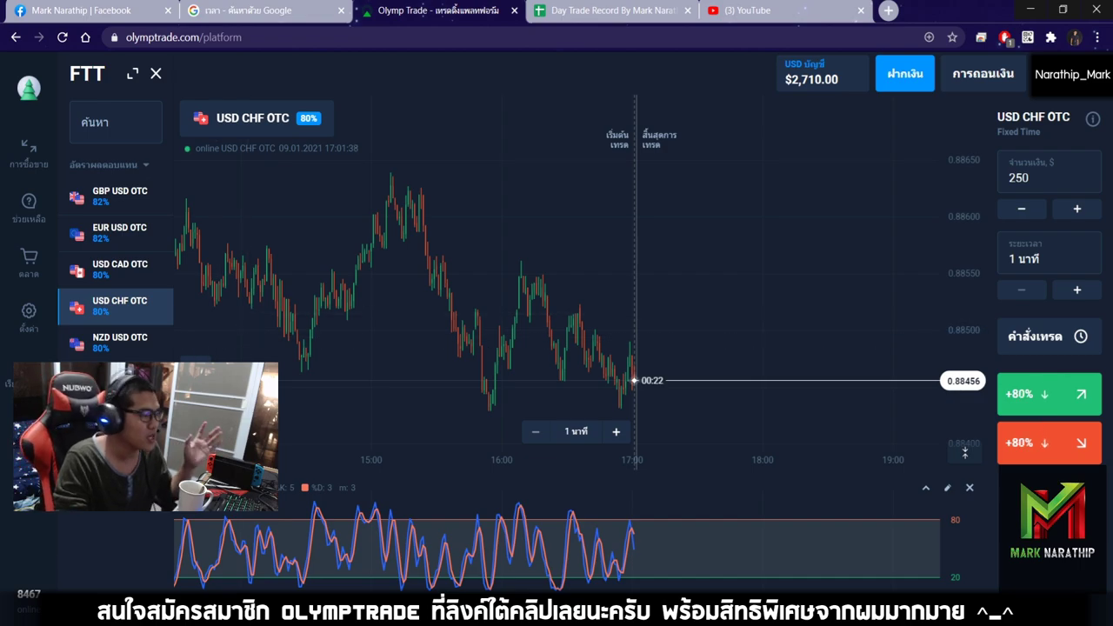
click(121, 346)
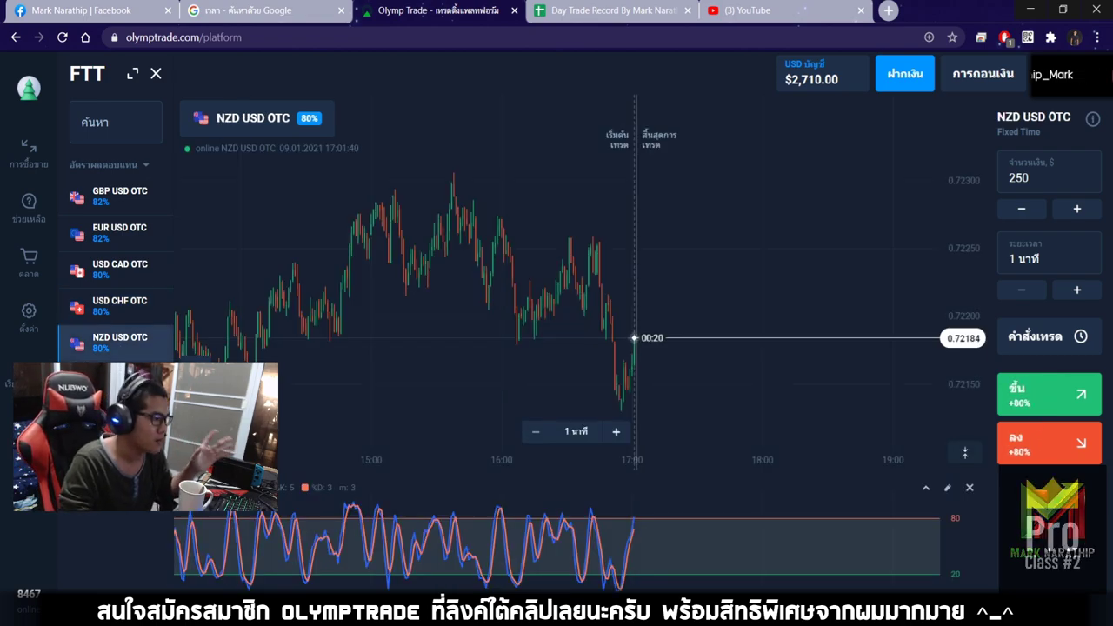
click(137, 304)
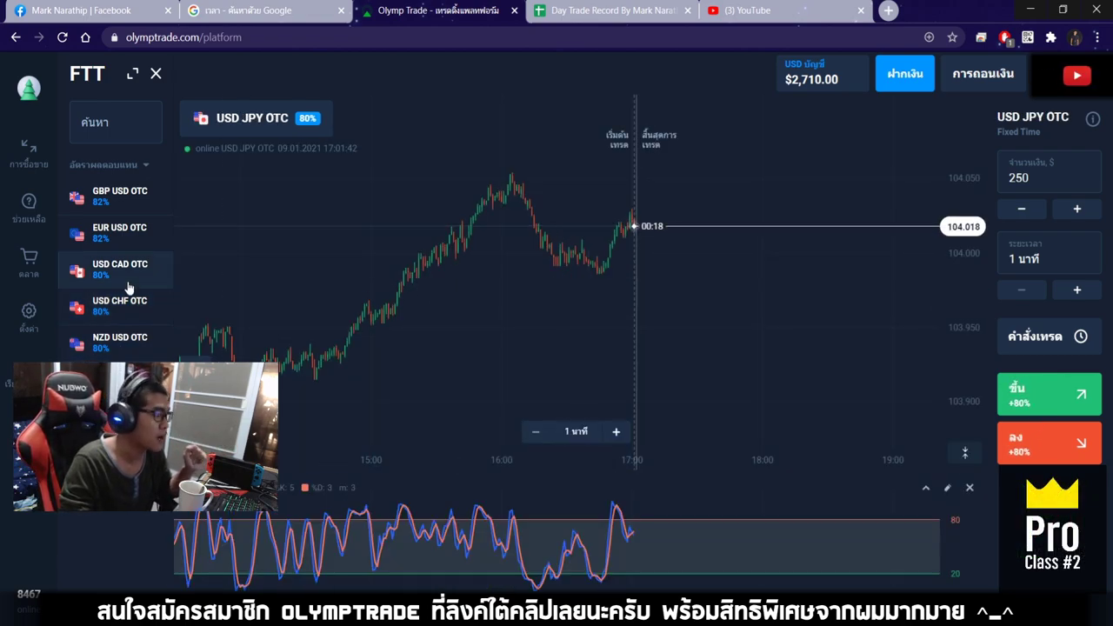
click(127, 302)
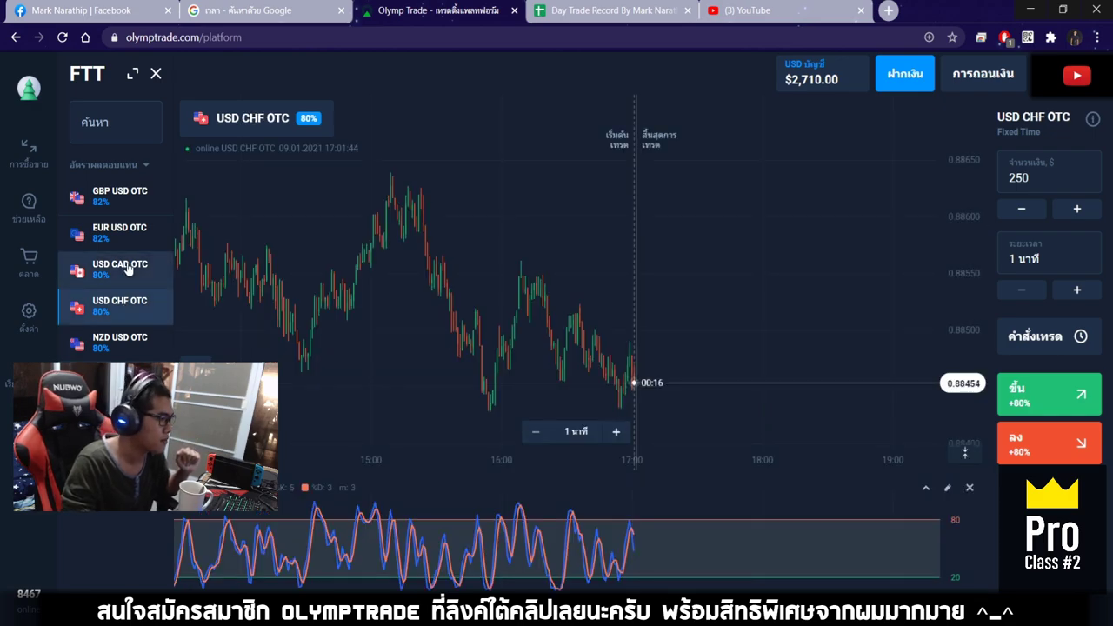
click(122, 270)
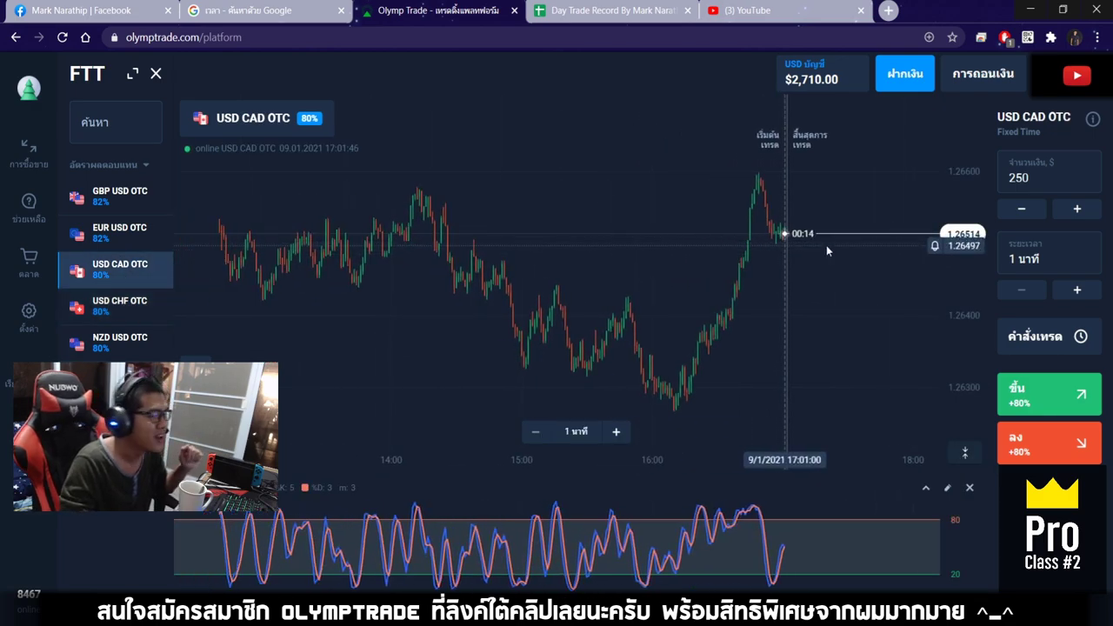
Examine the latest USD CAD OTC one-minute candles and the stochastic indicator, both close up and against the wider trend.
scroll(827, 246, up, 4)
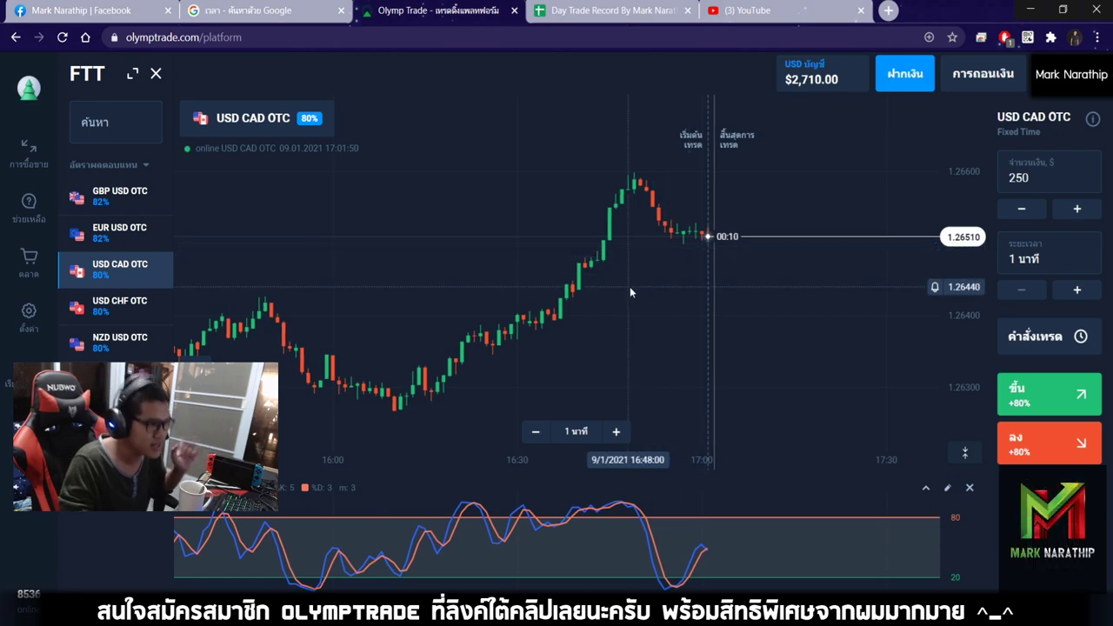
scroll(631, 287, up, 3)
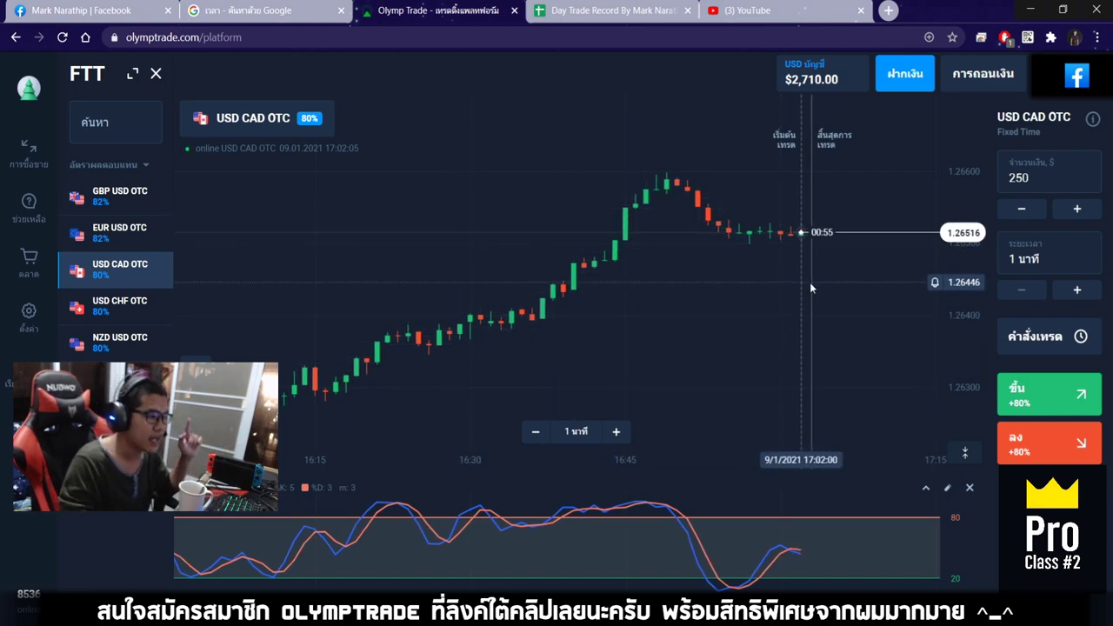
scroll(808, 278, up, 4)
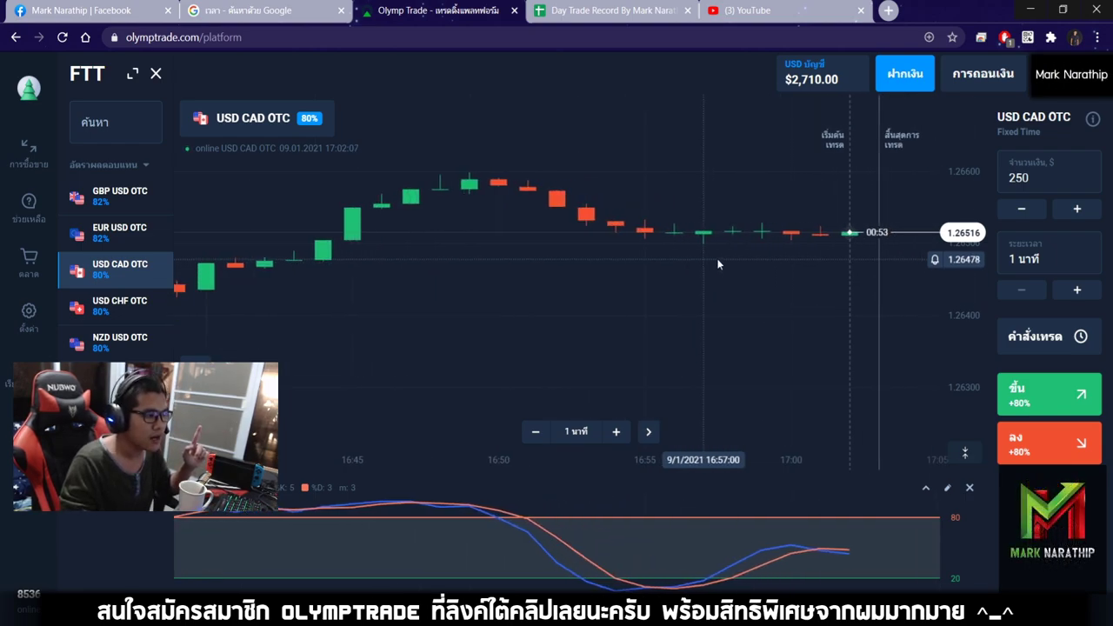
drag(713, 287, 667, 278)
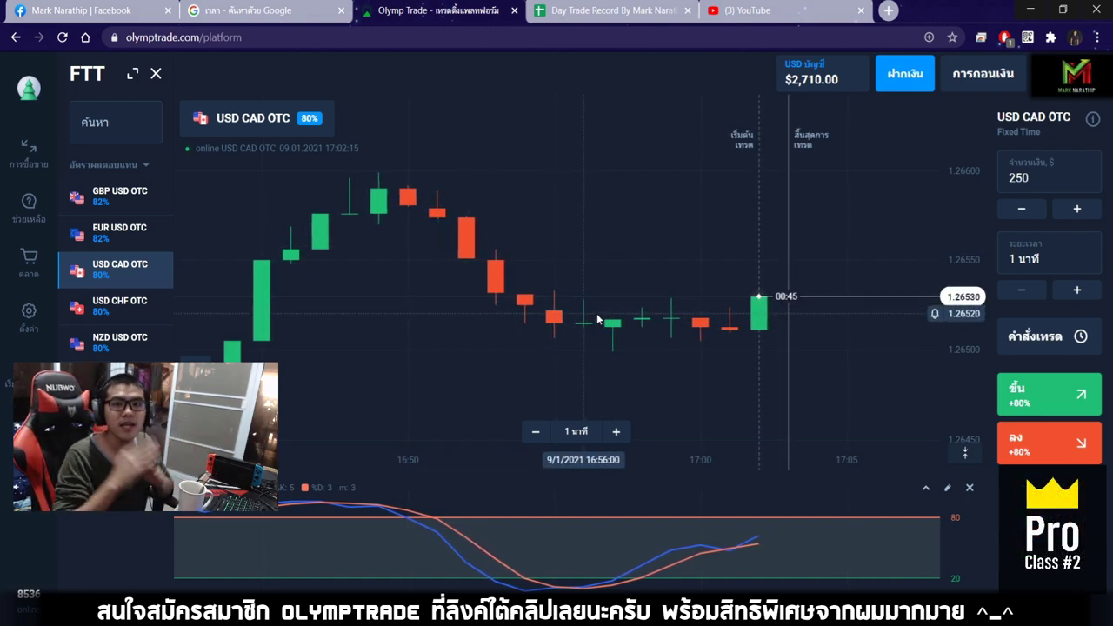
scroll(597, 313, down, 6)
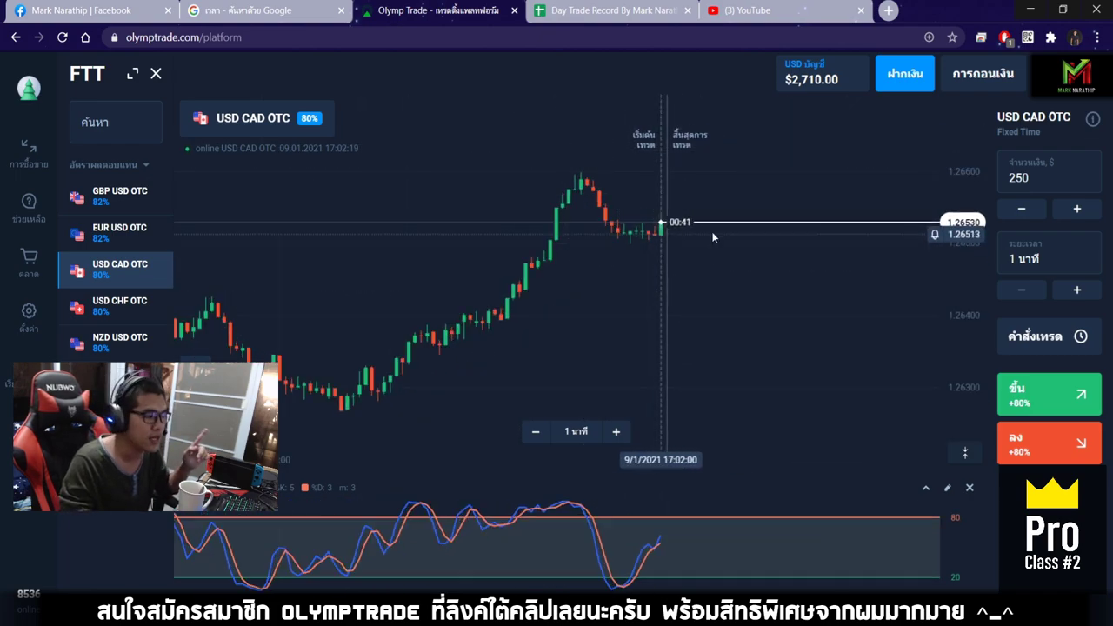
scroll(600, 261, up, 6)
drag(549, 352, 555, 383)
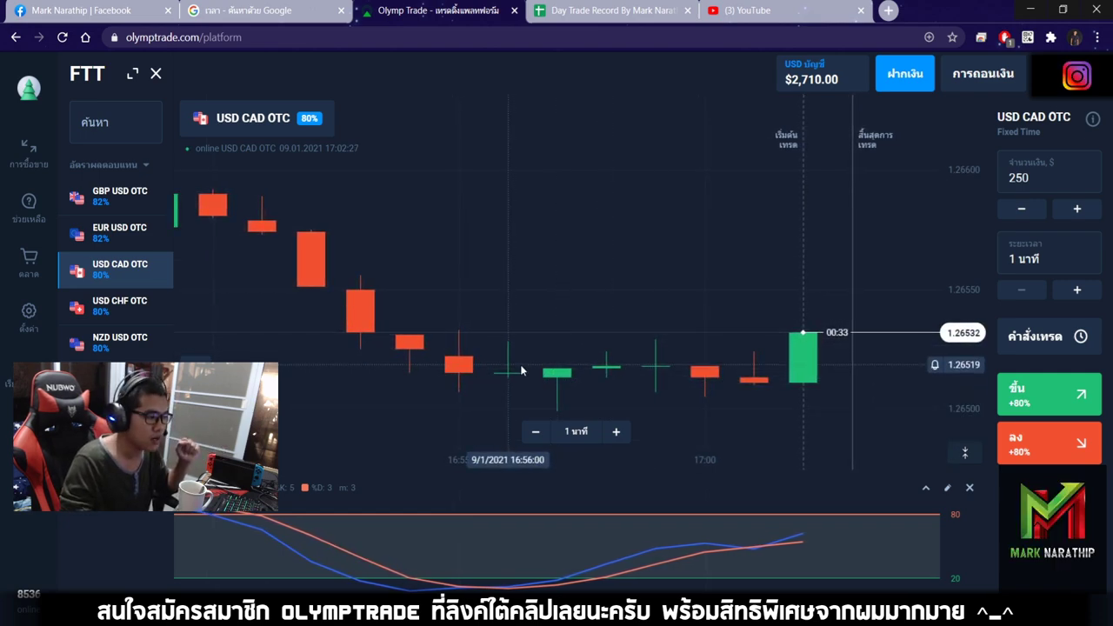
drag(595, 391, 609, 396)
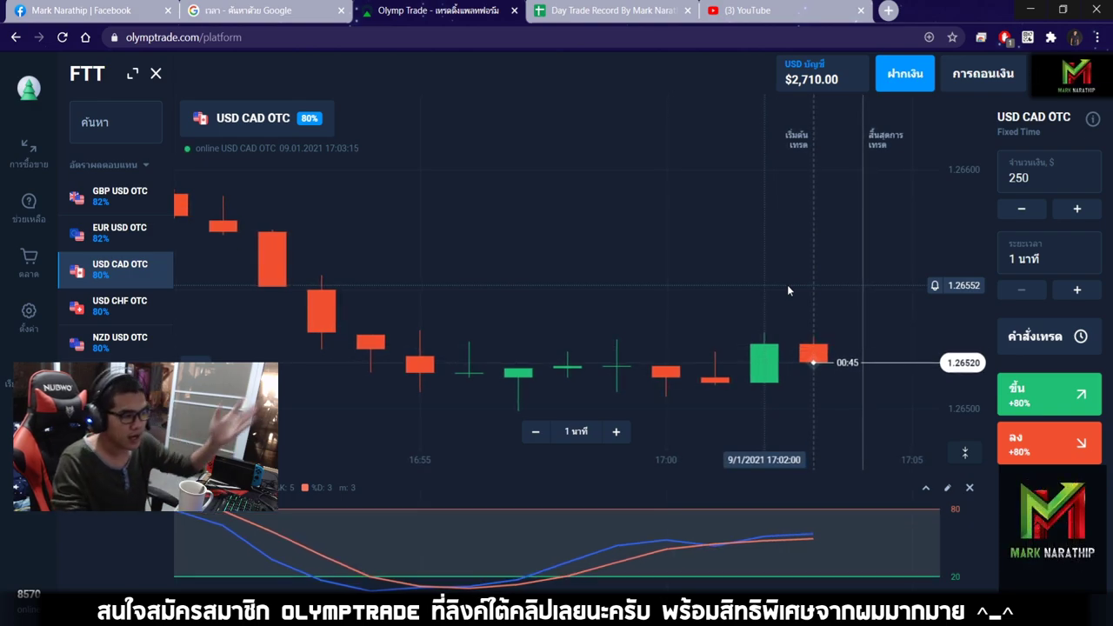
scroll(788, 289, down, 2)
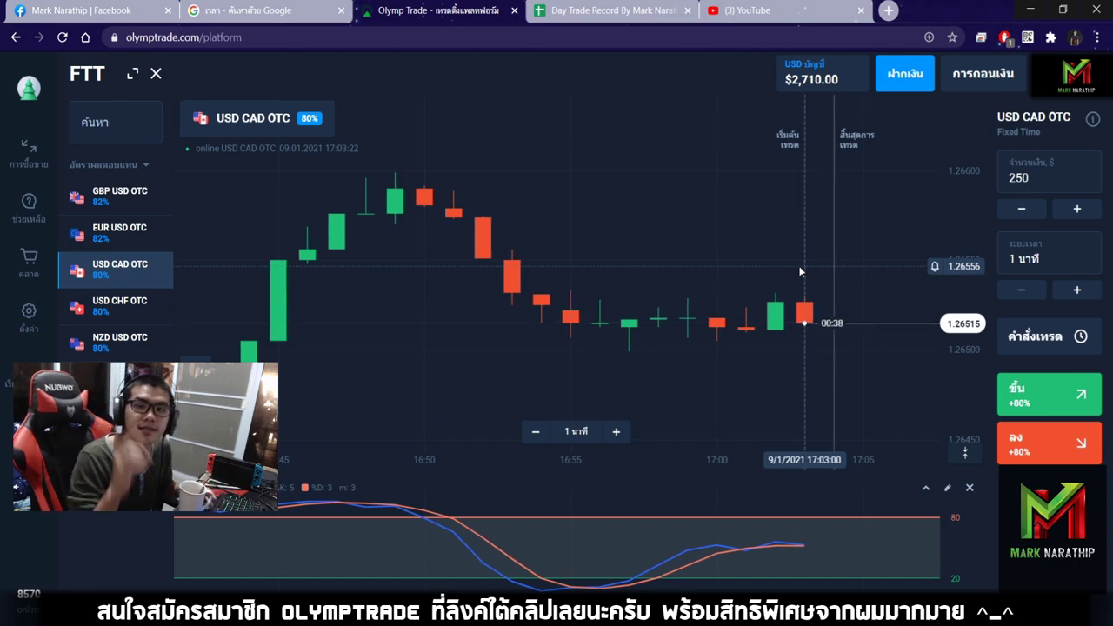
scroll(695, 260, up, 2)
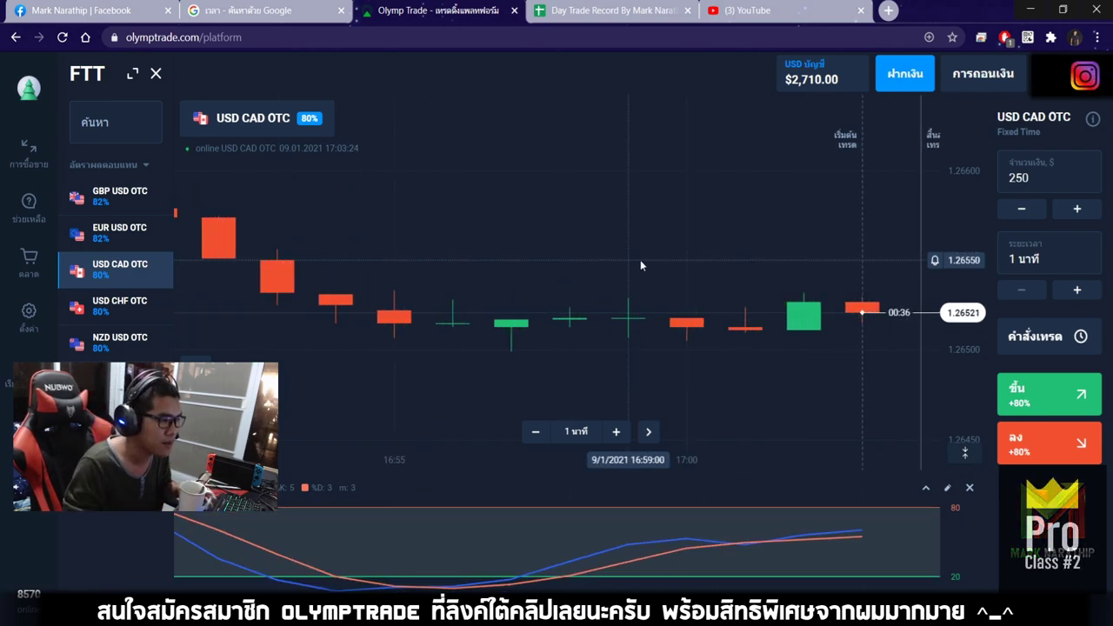
scroll(609, 274, up, 2)
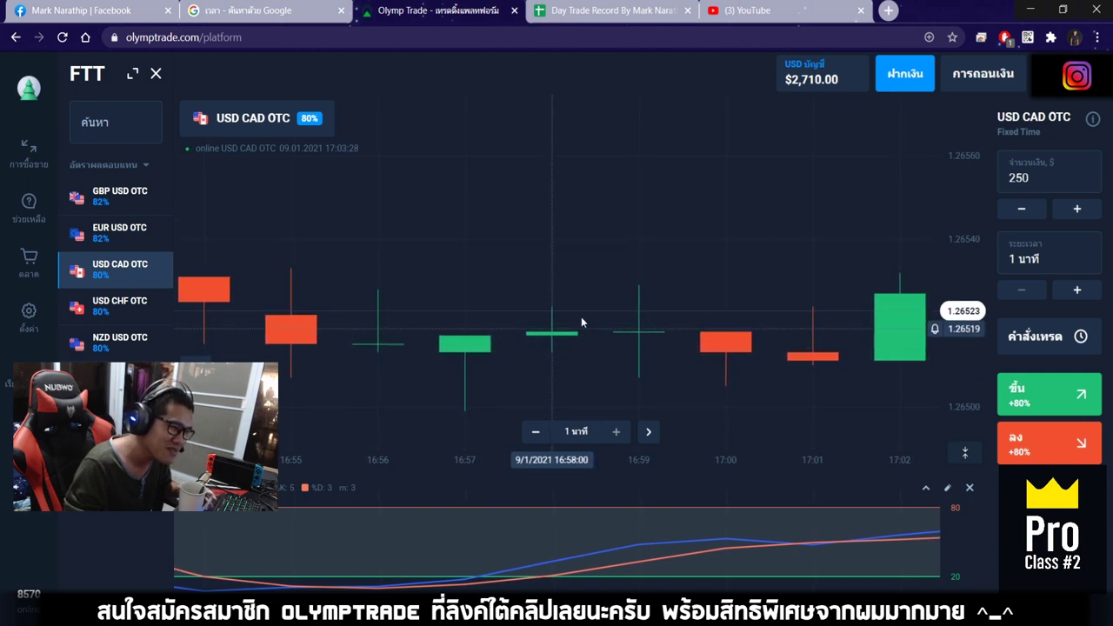
scroll(567, 335, down, 1)
scroll(665, 322, down, 5)
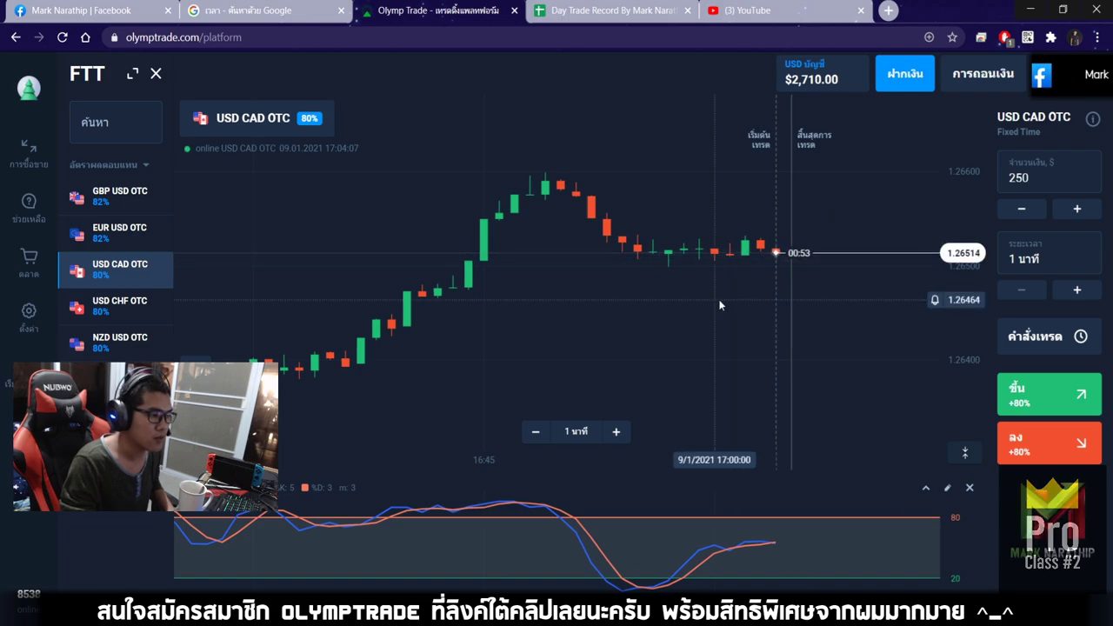
Examine the latest USD CAD OTC candles and stochastic, and open a $250 one-minute up (ขึ้น) trade as the 17:07 candle closes.
scroll(713, 287, down, 3)
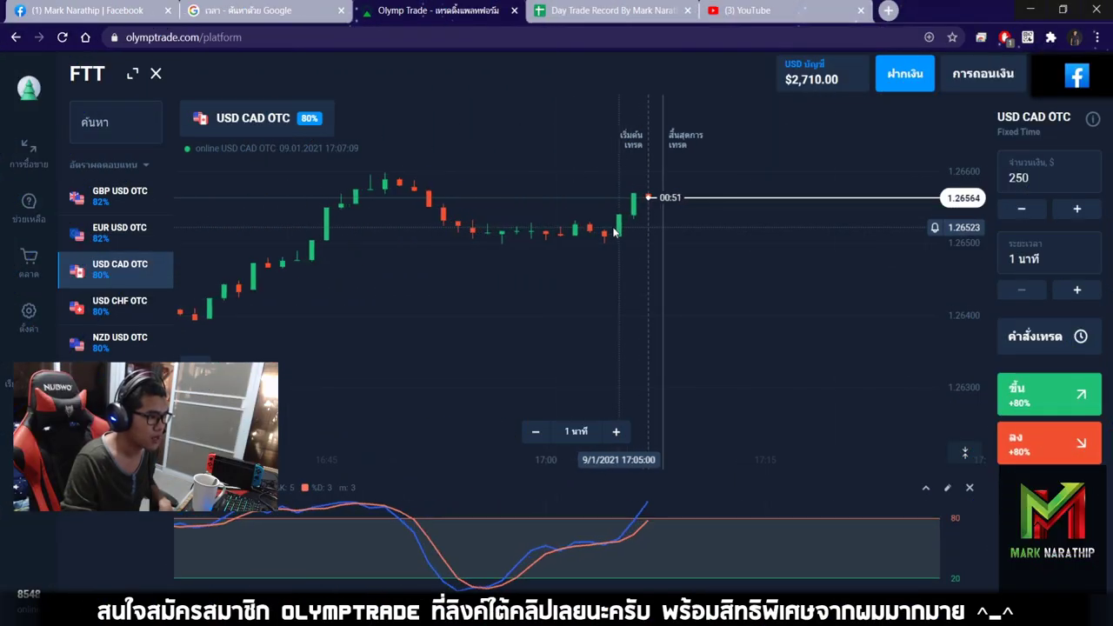
scroll(613, 231, up, 2)
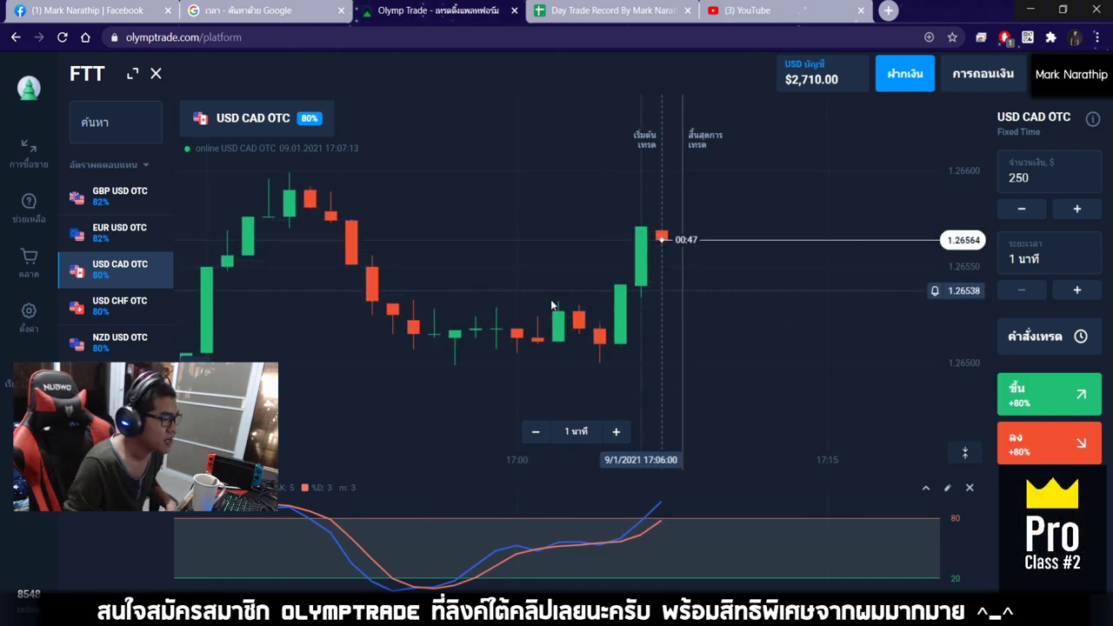
drag(676, 327, 741, 331)
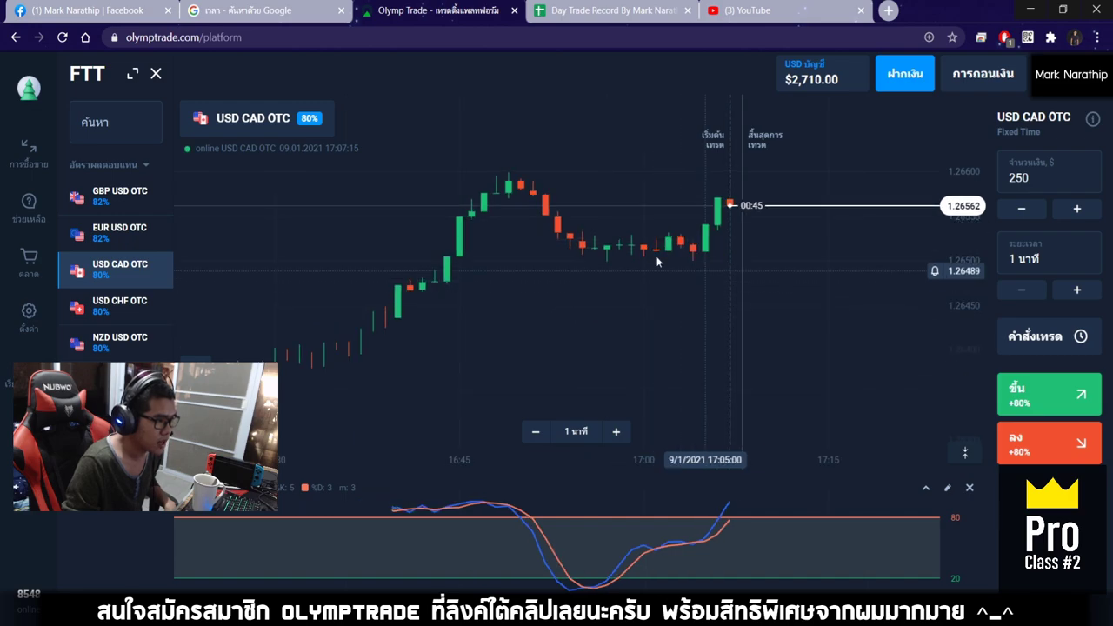
scroll(608, 261, up, 3)
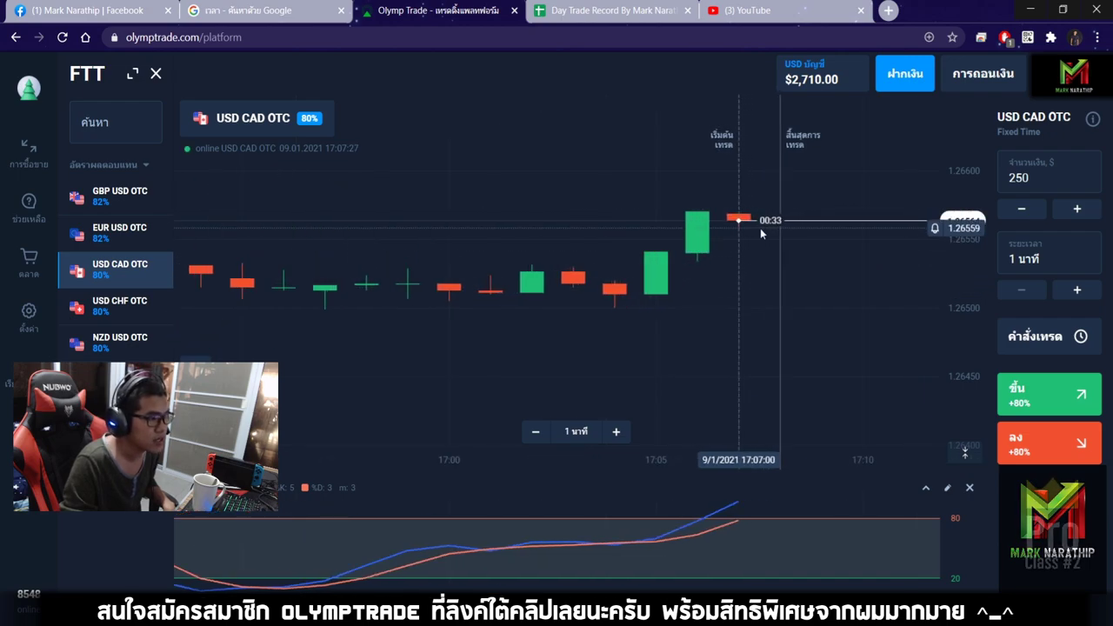
scroll(760, 228, up, 5)
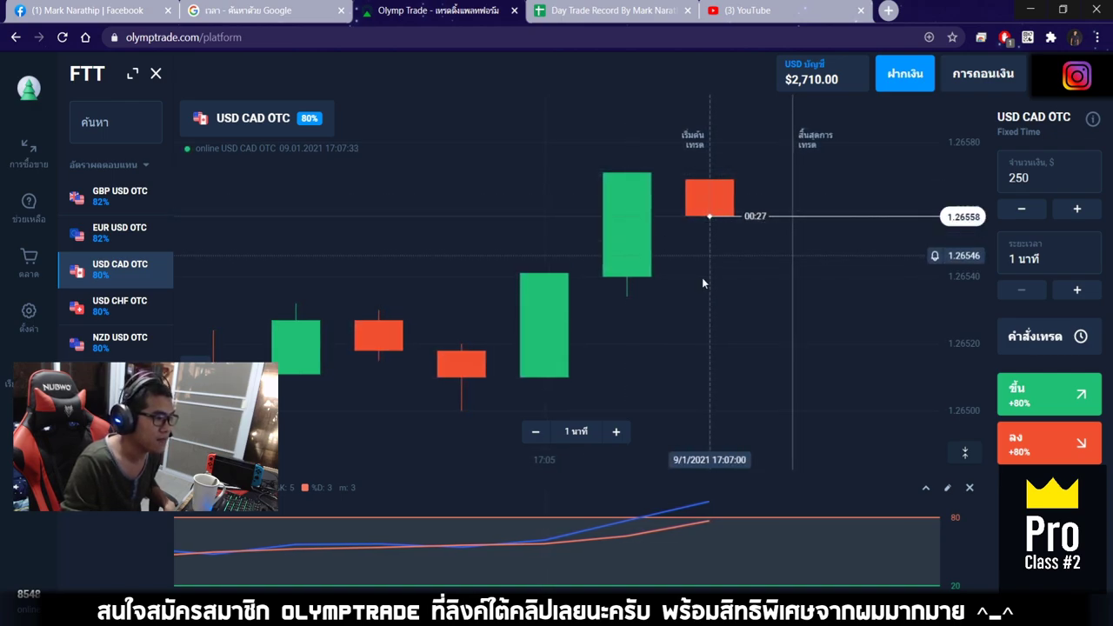
scroll(704, 281, down, 4)
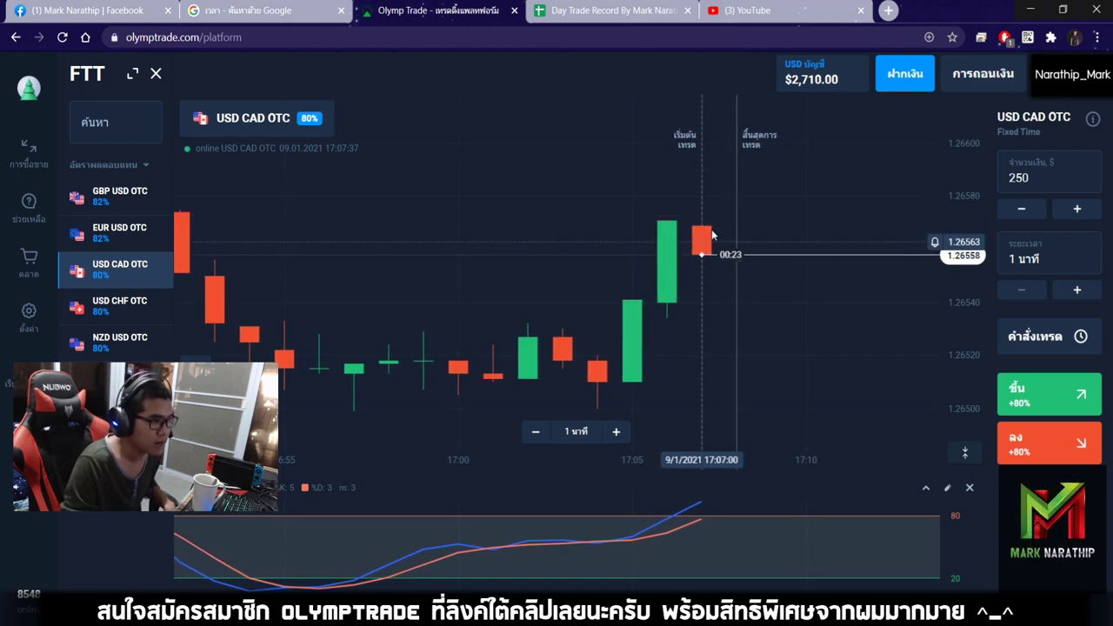
scroll(752, 283, up, 3)
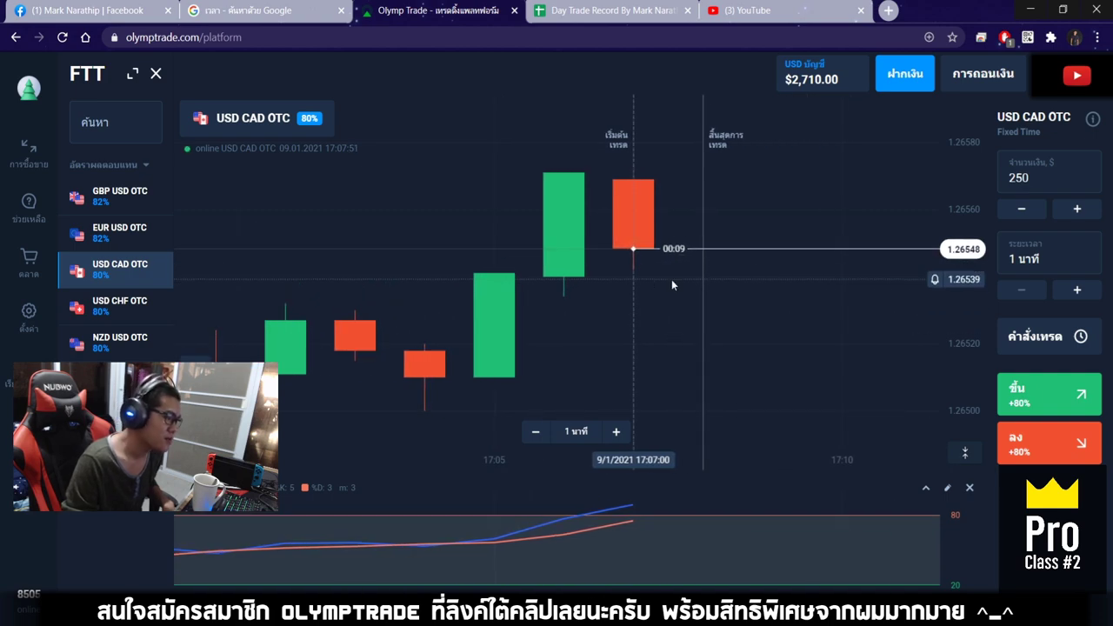
scroll(672, 282, down, 5)
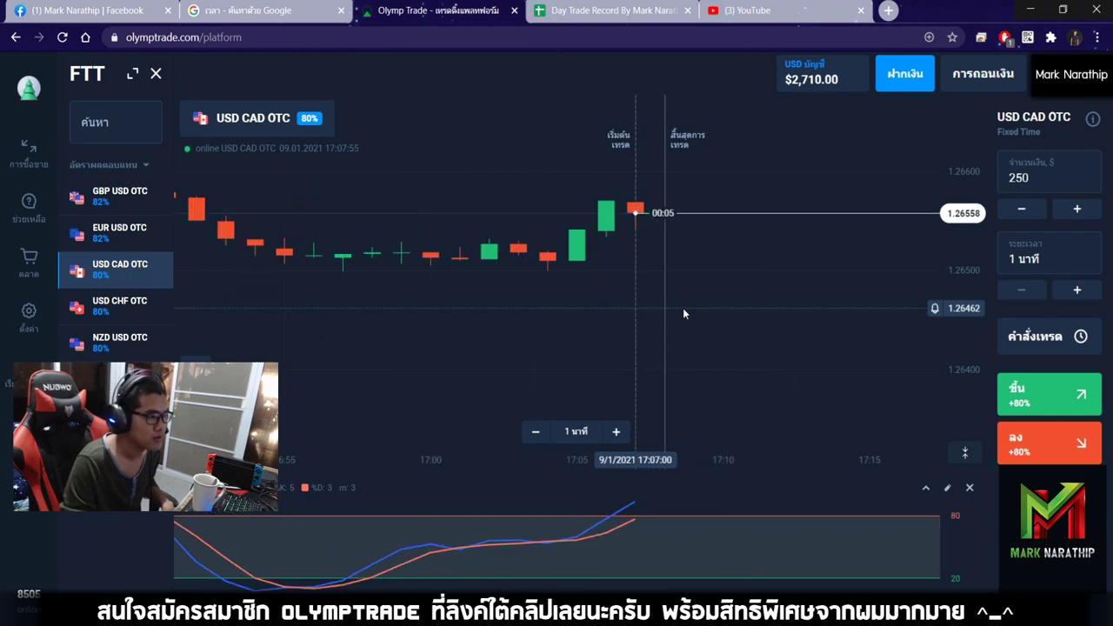
scroll(682, 308, up, 5)
scroll(745, 328, up, 1)
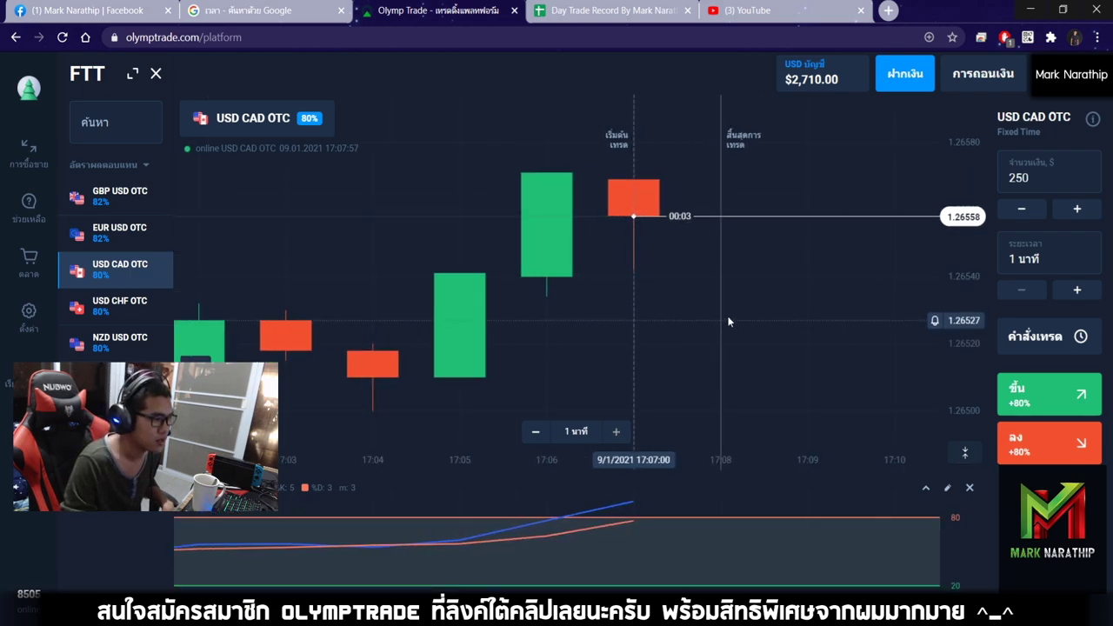
click(1029, 397)
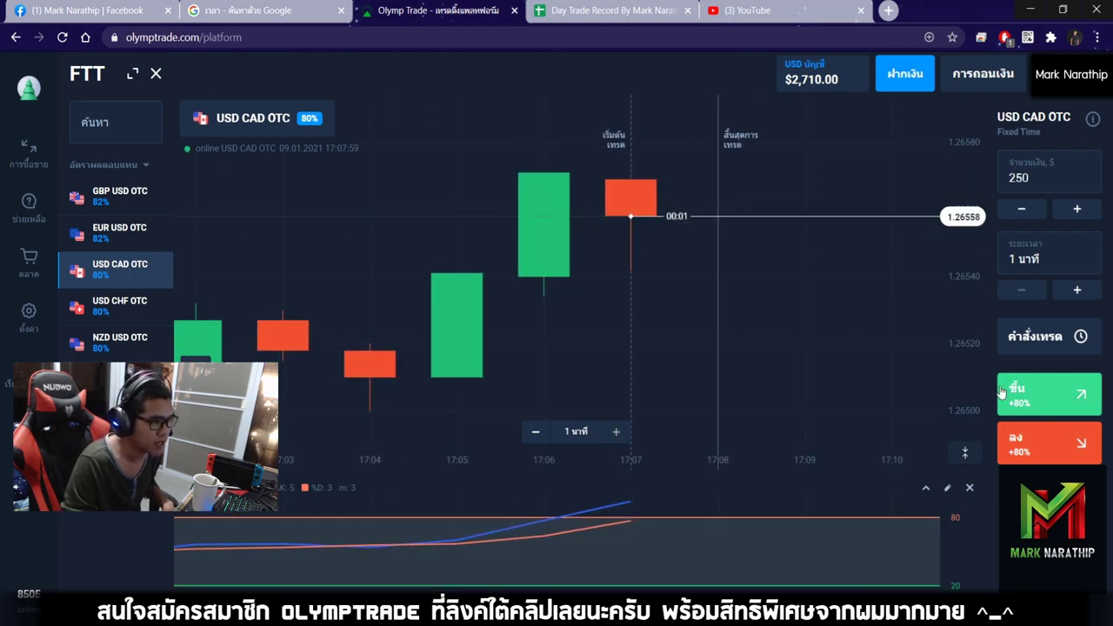
Examine the USD CAD OTC trend and stochastic of the past hours around the open $250 trade.
scroll(684, 356, down, 5)
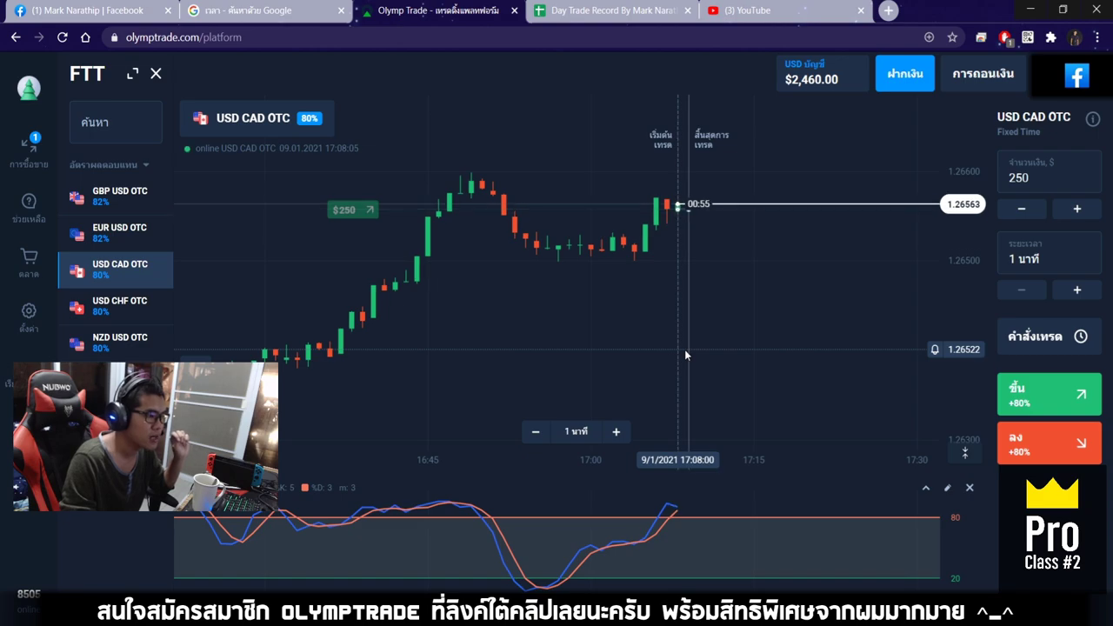
scroll(686, 355, down, 5)
scroll(685, 355, down, 5)
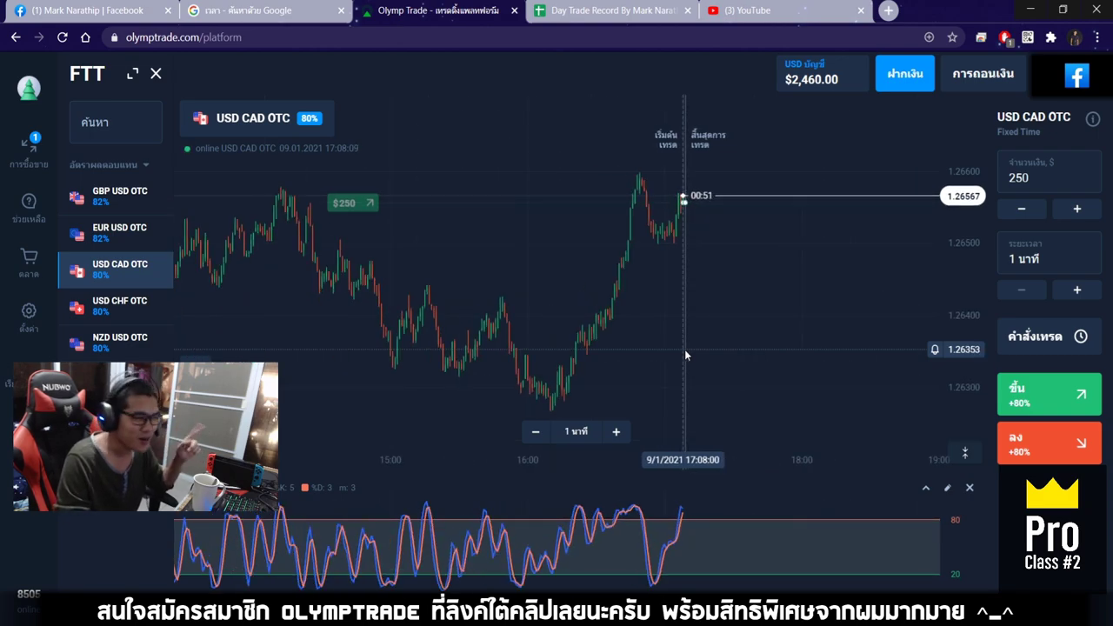
scroll(684, 349, down, 1)
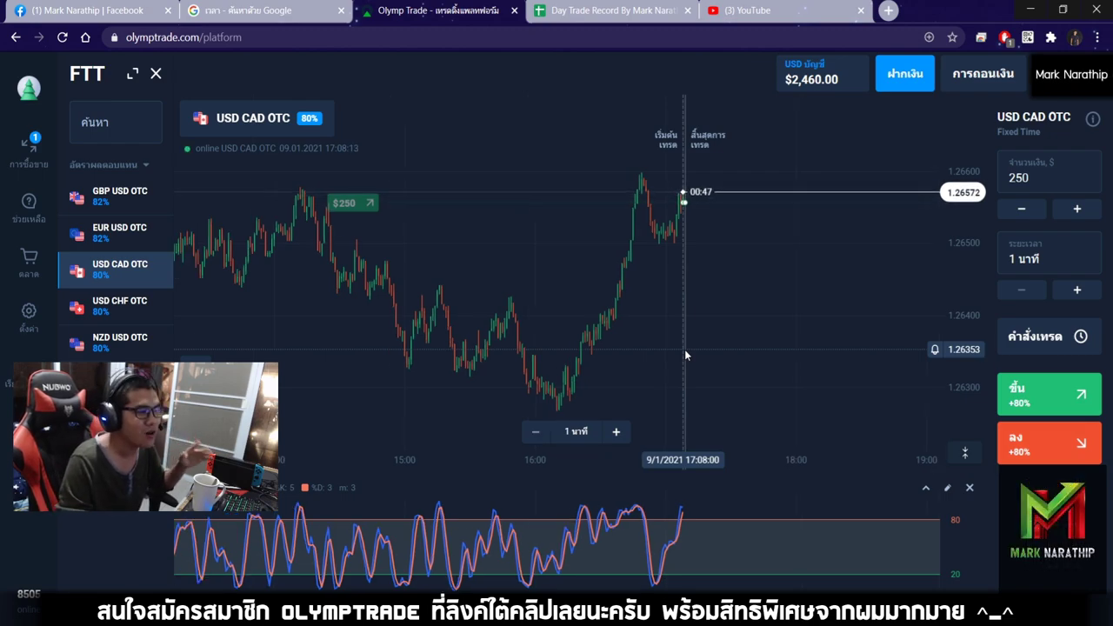
scroll(642, 360, up, 4)
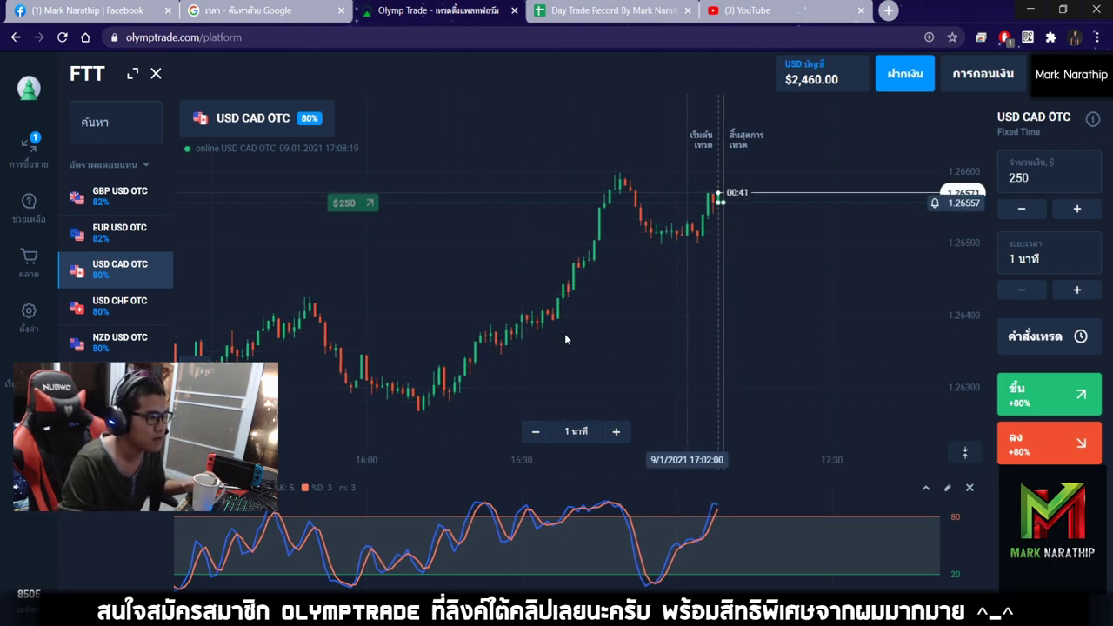
scroll(652, 260, up, 3)
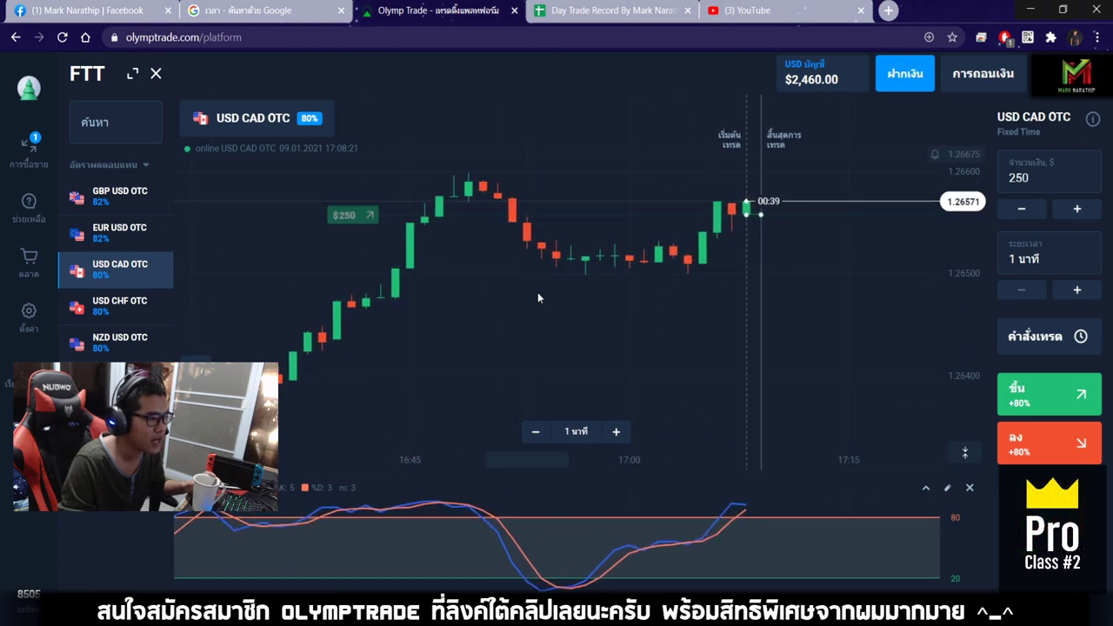
scroll(562, 214, up, 2)
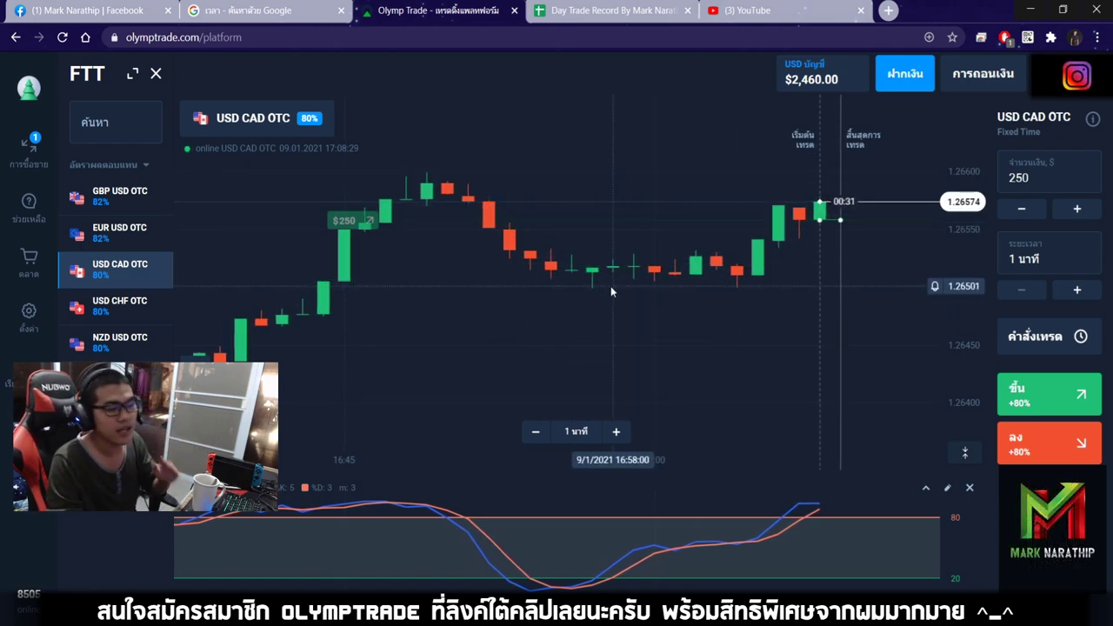
scroll(618, 285, down, 3)
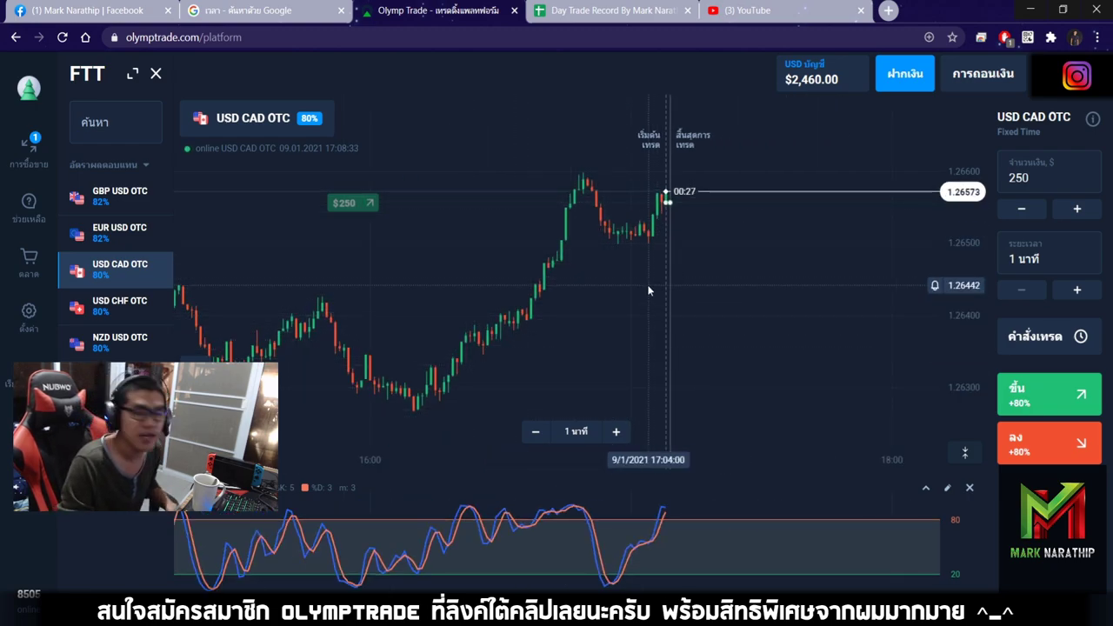
Follow the 17:08 candle close up against the open trade's entry level until the minute expires.
scroll(699, 257, up, 5)
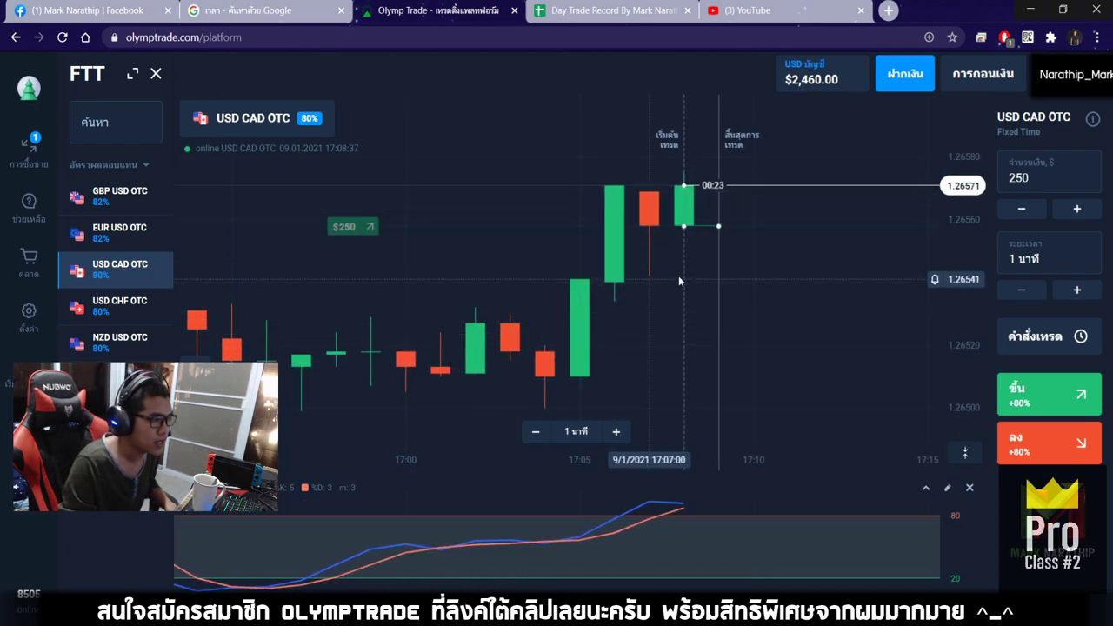
scroll(678, 276, down, 2)
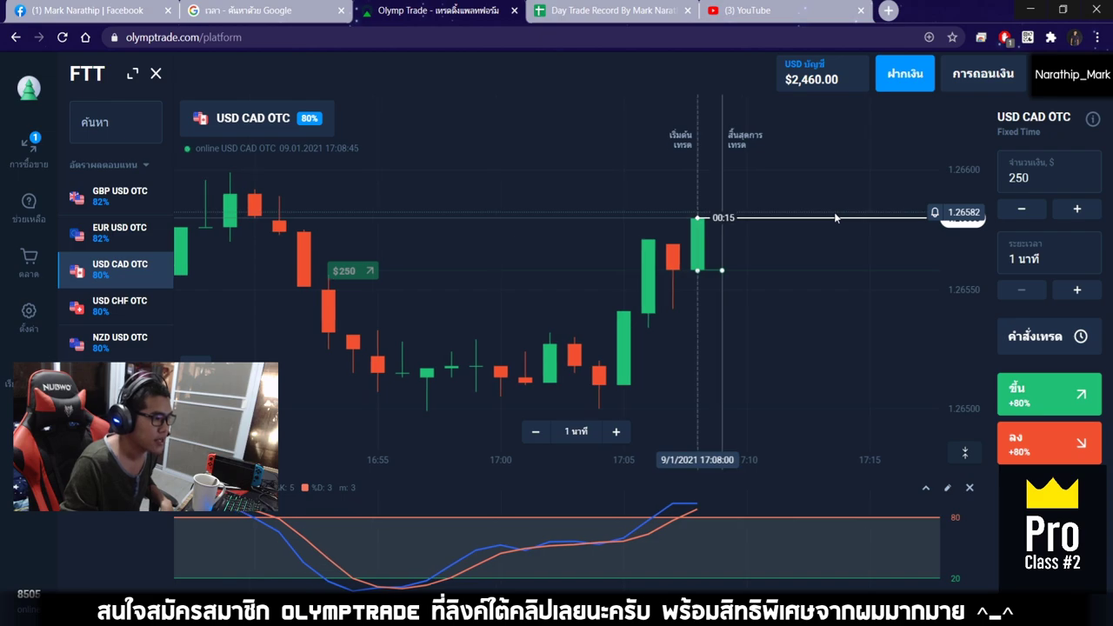
scroll(696, 305, up, 3)
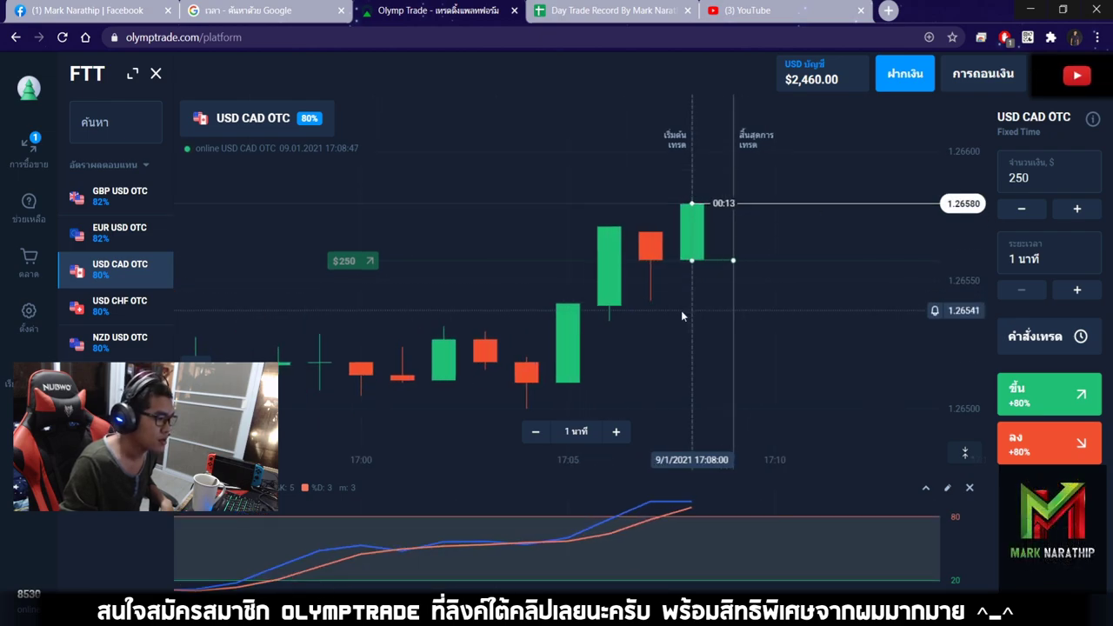
scroll(681, 310, up, 3)
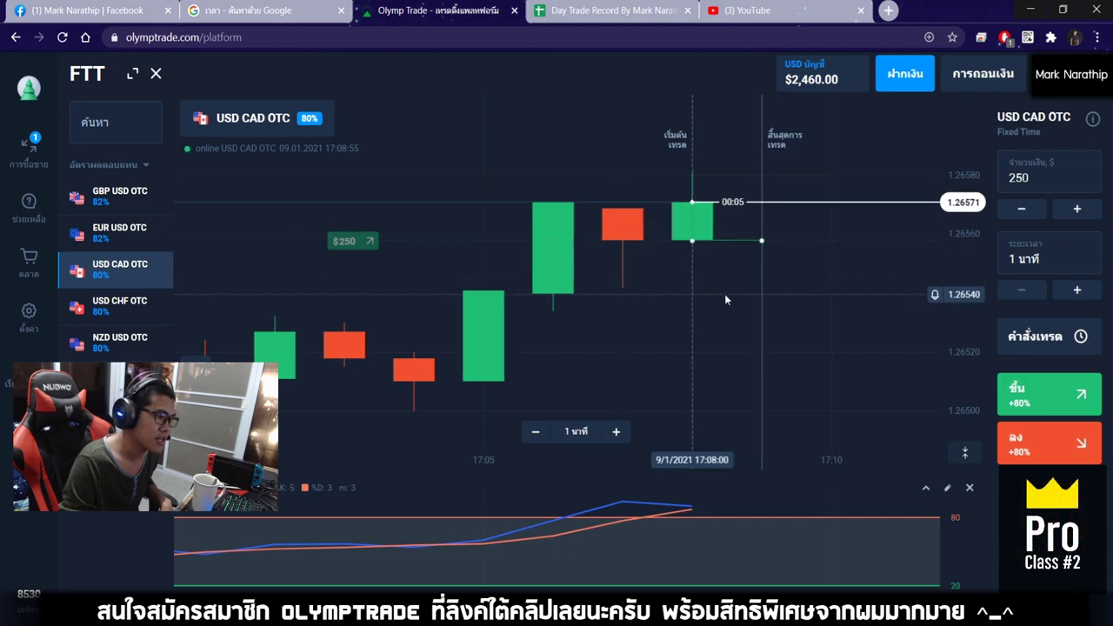
scroll(719, 279, up, 2)
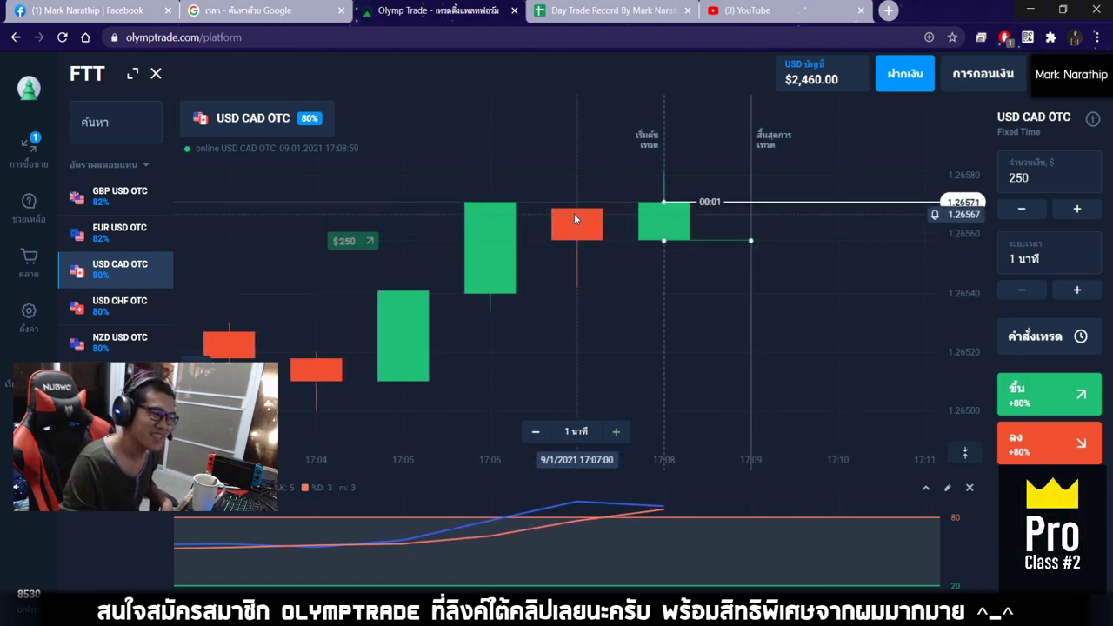
Switch to the Day Trade Record spreadsheet and enter 250 as the stake (ขนาดไม้) of trade 6.
click(600, 21)
scroll(487, 361, up, 10)
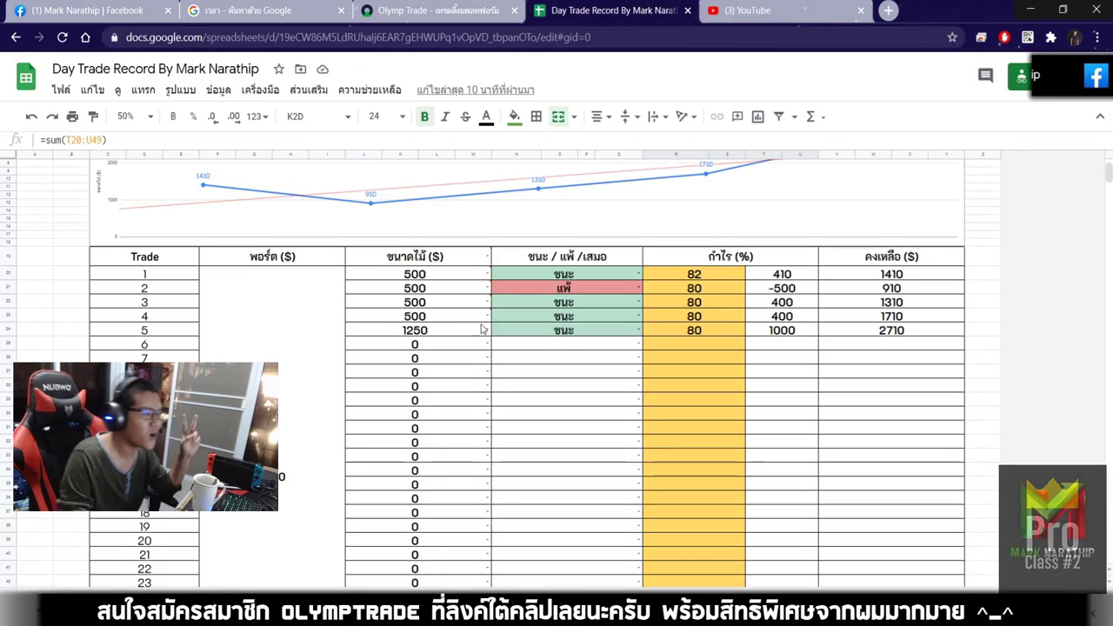
click(437, 346)
text(250)
key(Return)
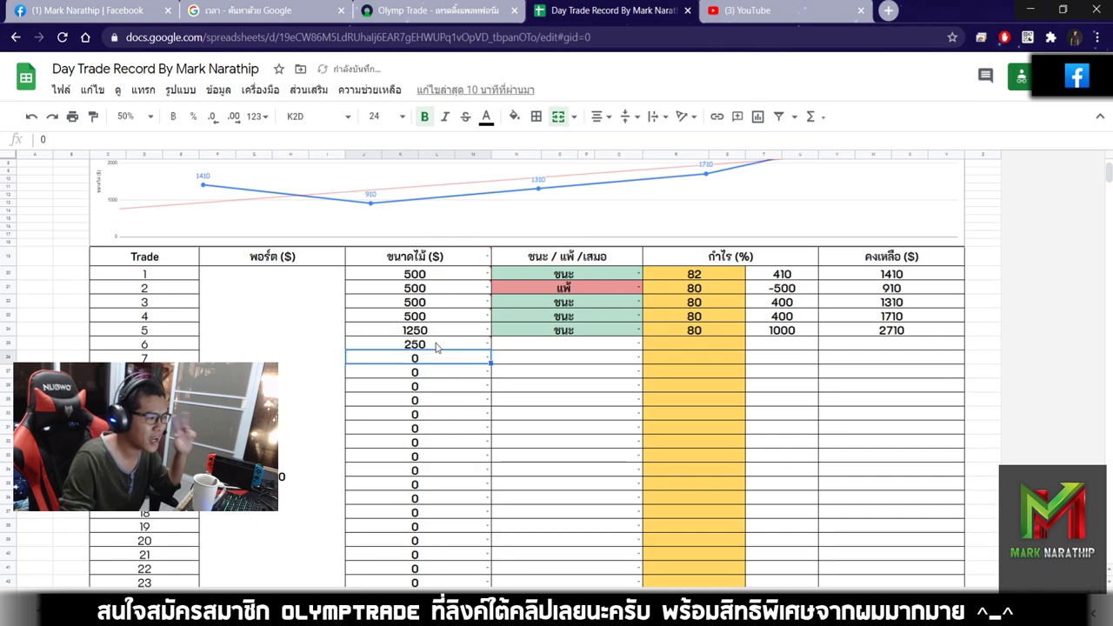
Mark trade 6 as won (ชนะ) and enter a profit rate of 80 percent.
click(547, 346)
click(548, 346)
click(548, 367)
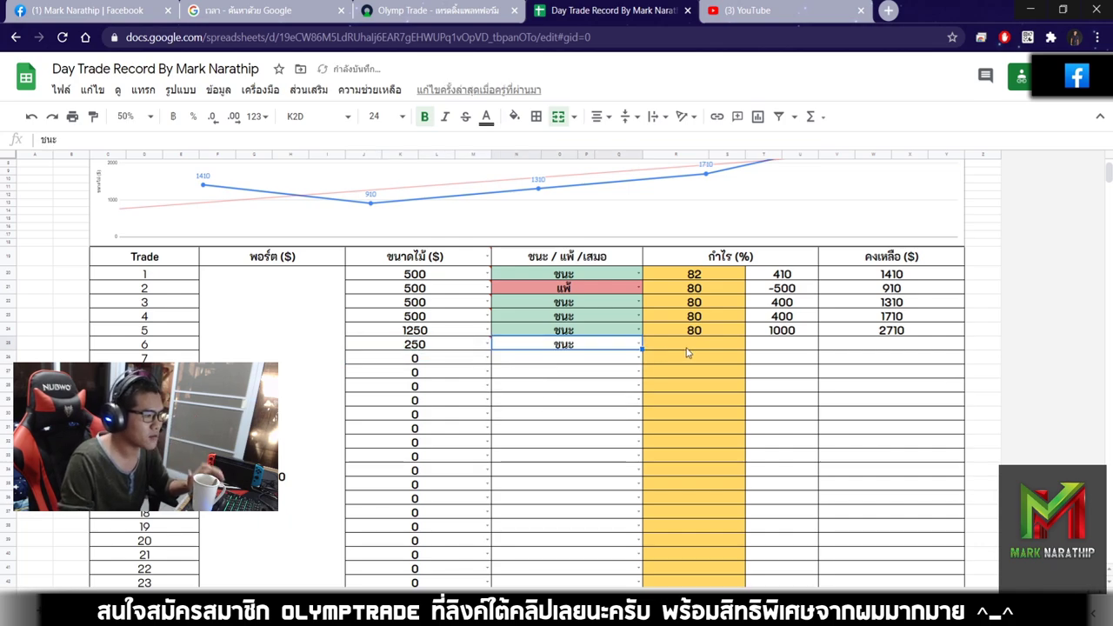
click(687, 347)
text(80)
key(Return)
Review the balance chart, trade 6's remaining balance and the total profit in the summary row.
scroll(739, 348, up, 1)
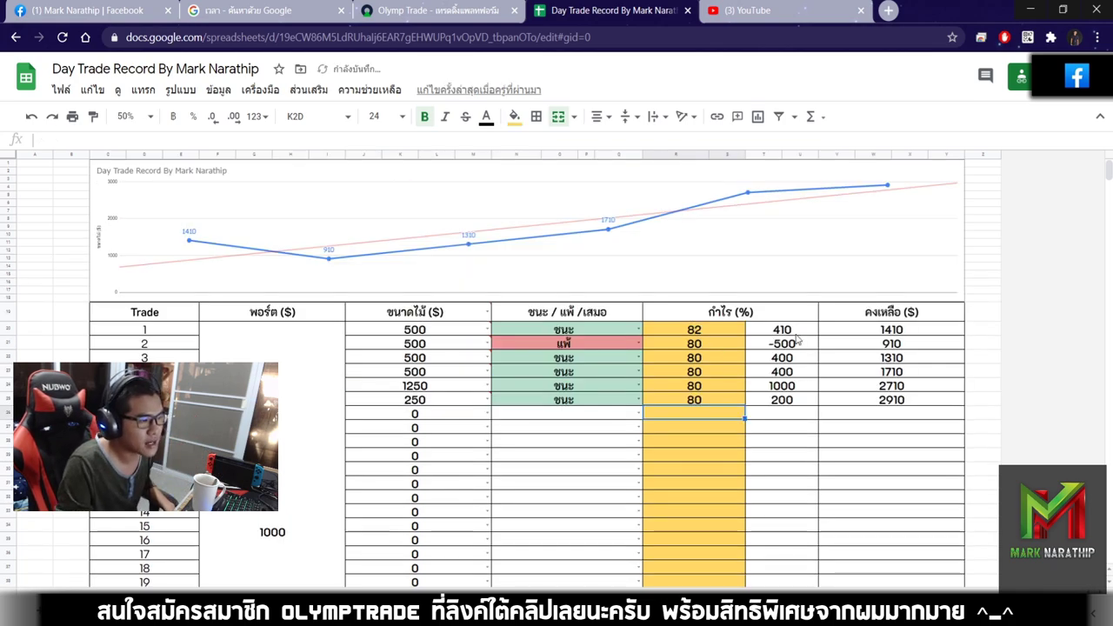
click(874, 403)
scroll(887, 287, down, 3)
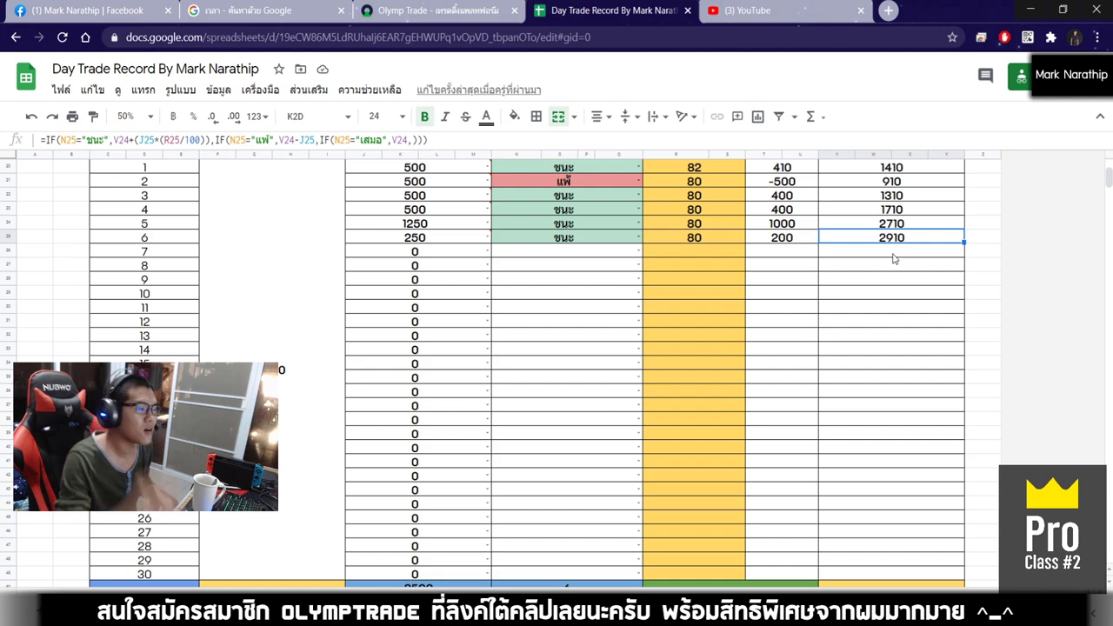
scroll(894, 259, down, 5)
click(767, 279)
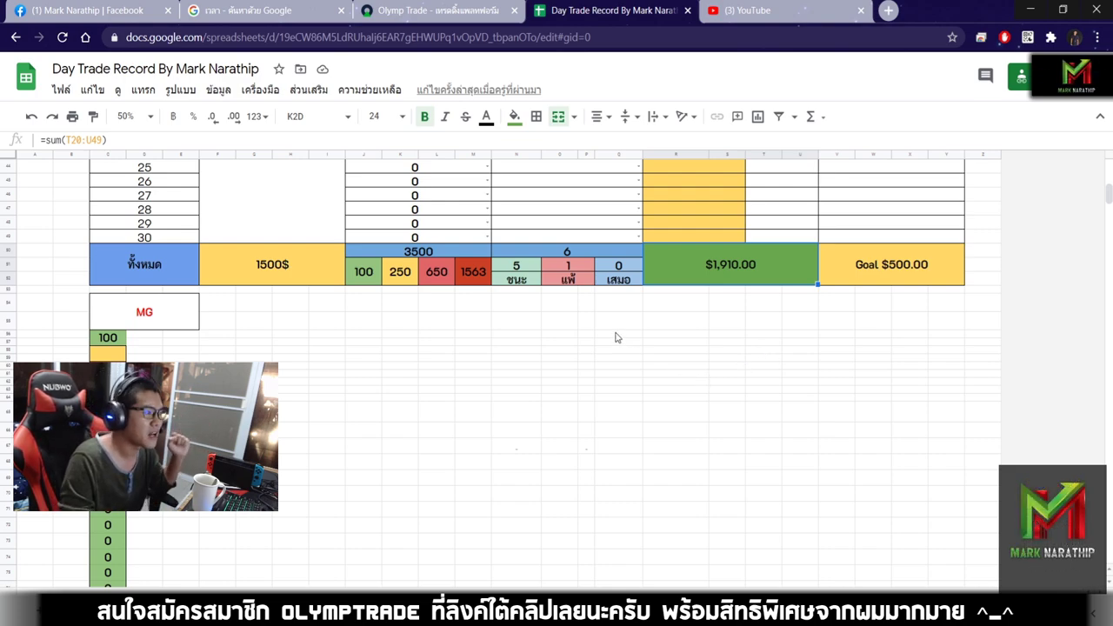
Switch to the Facebook page and highlight the loss amount in the post about the losing day.
click(96, 10)
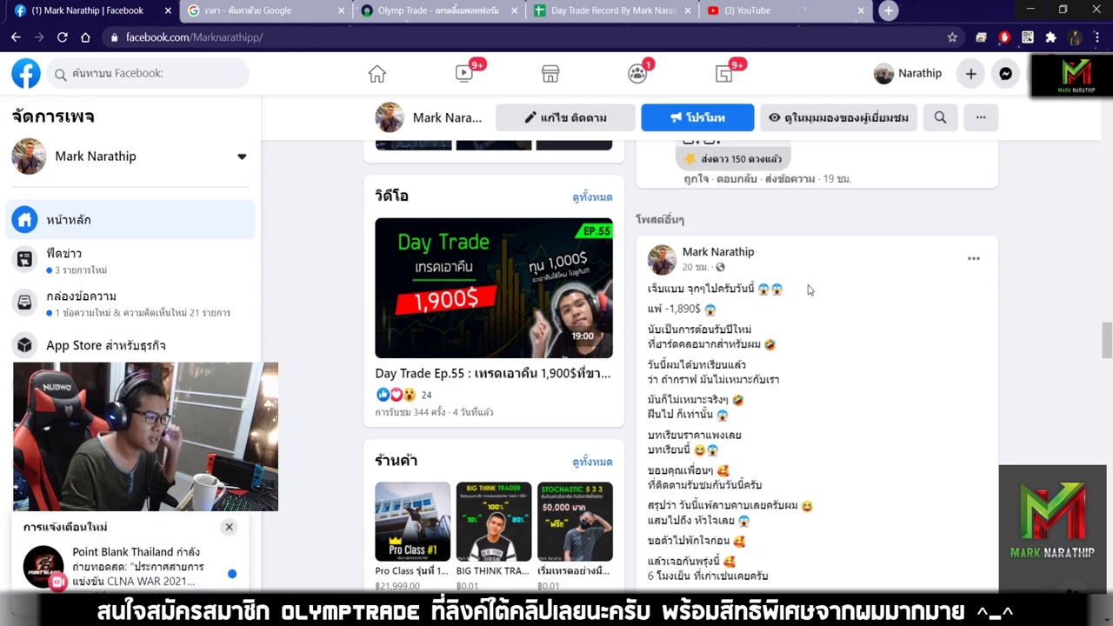
drag(671, 309, 701, 330)
click(693, 378)
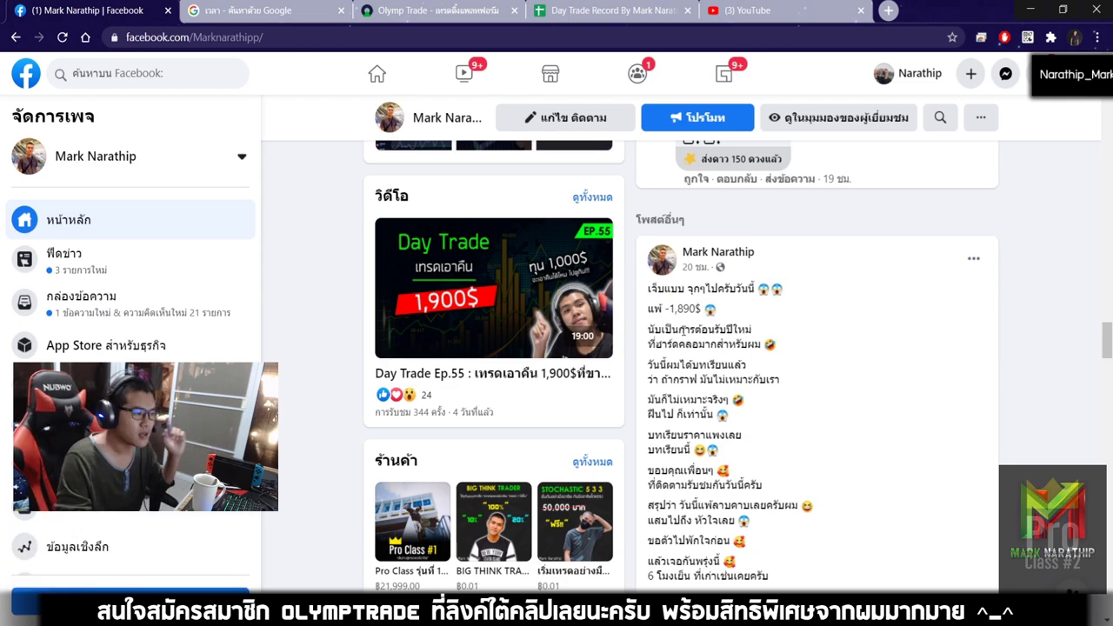
drag(668, 308, 701, 309)
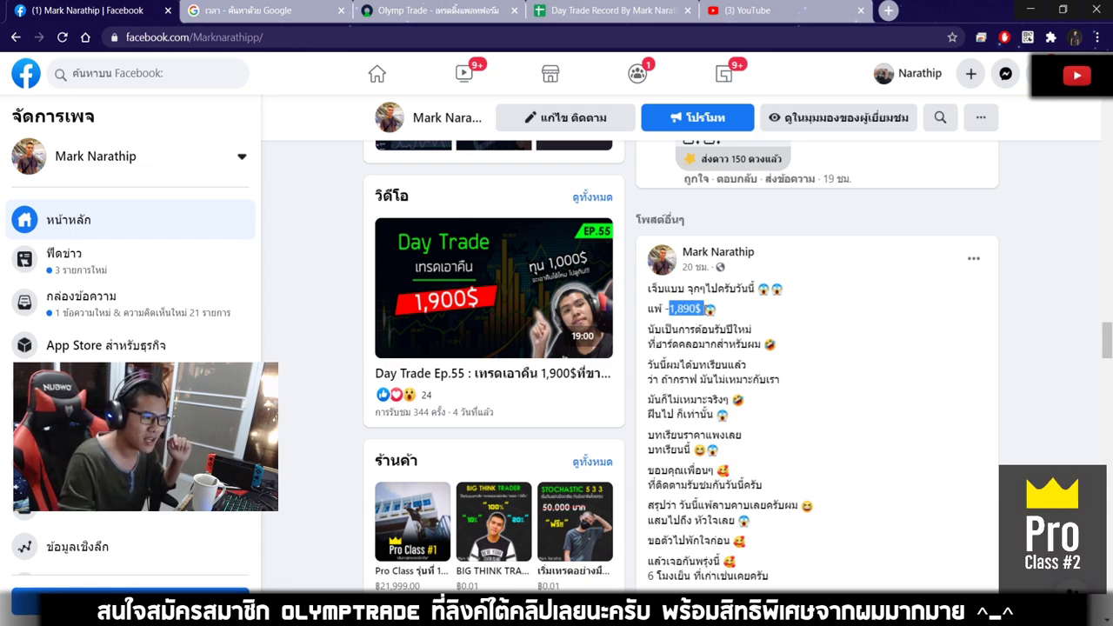
Go back to the Day Trade Record spreadsheet and review the total profit, then the trade table and balance chart.
click(605, 12)
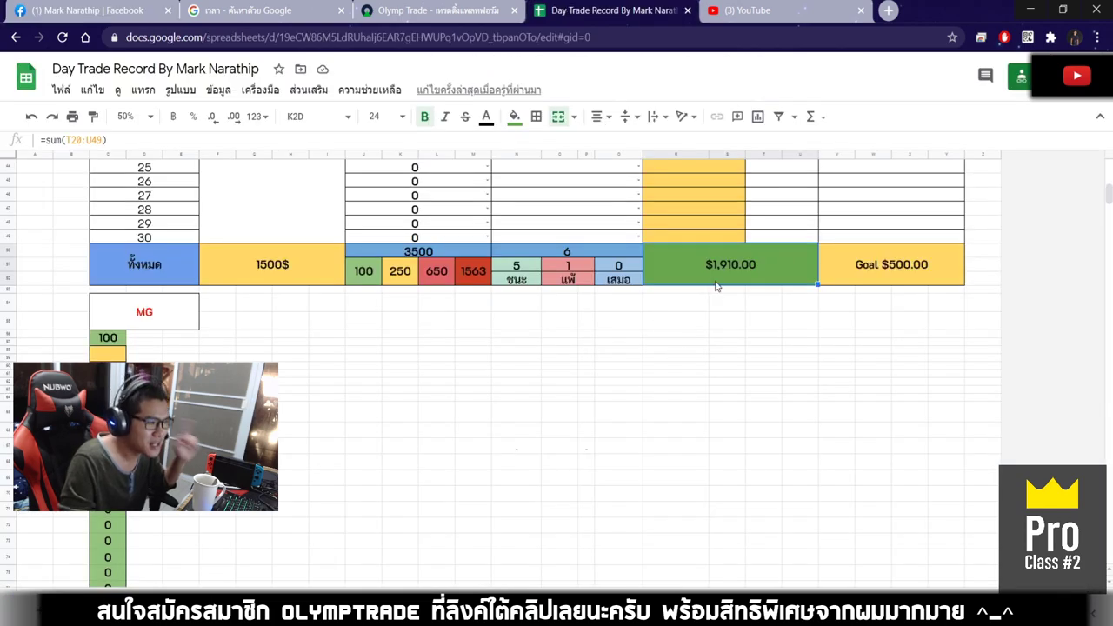
scroll(784, 357, up, 3)
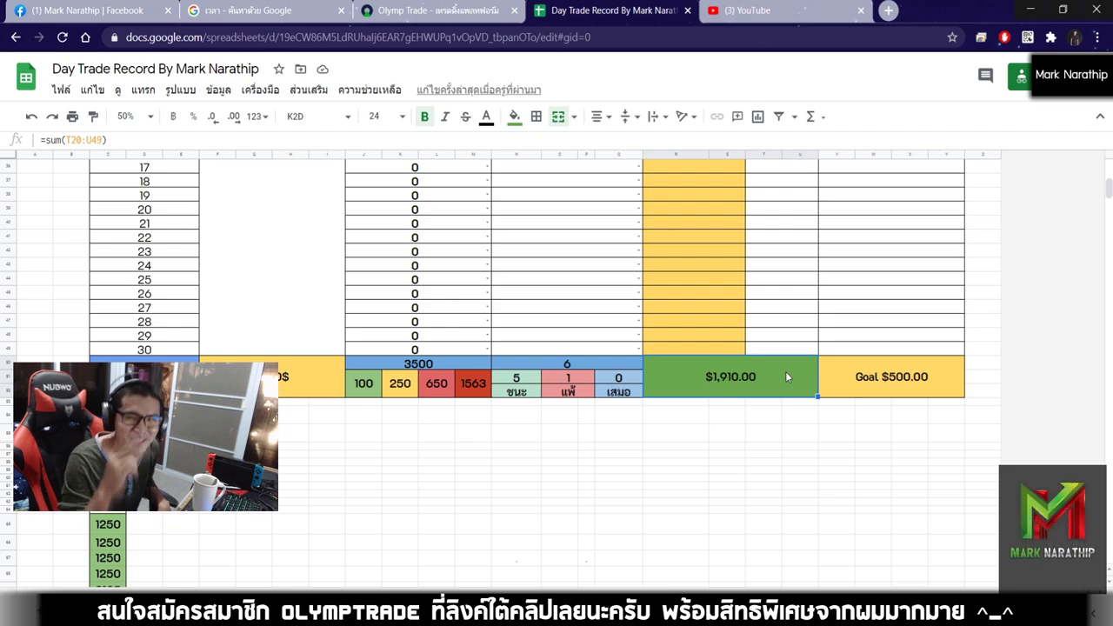
scroll(800, 416, down, 2)
scroll(801, 409, down, 1)
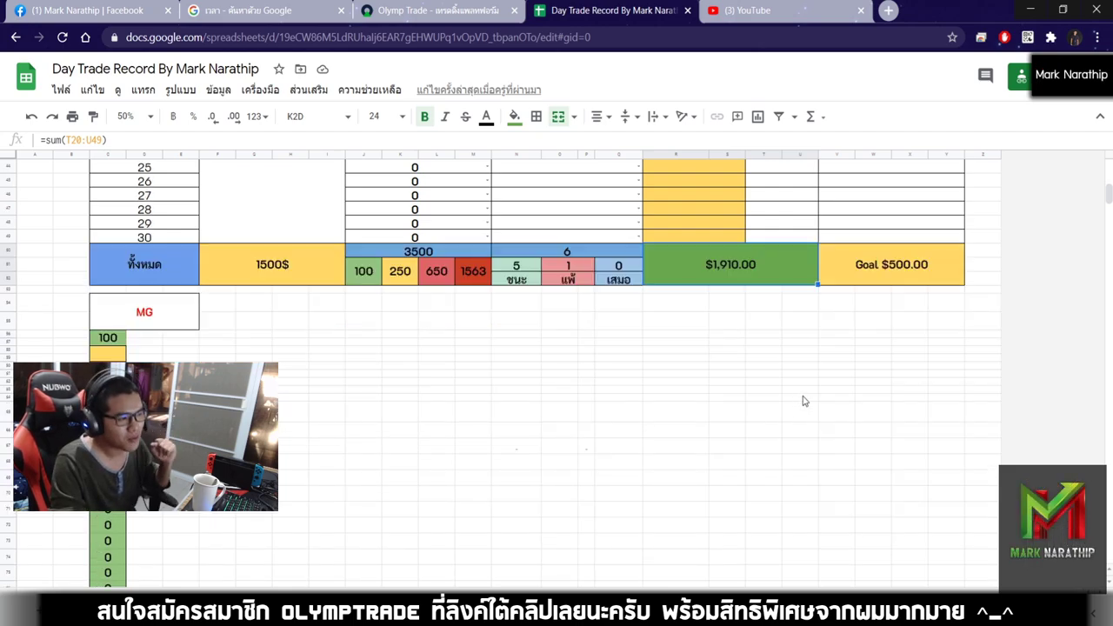
scroll(805, 401, up, 10)
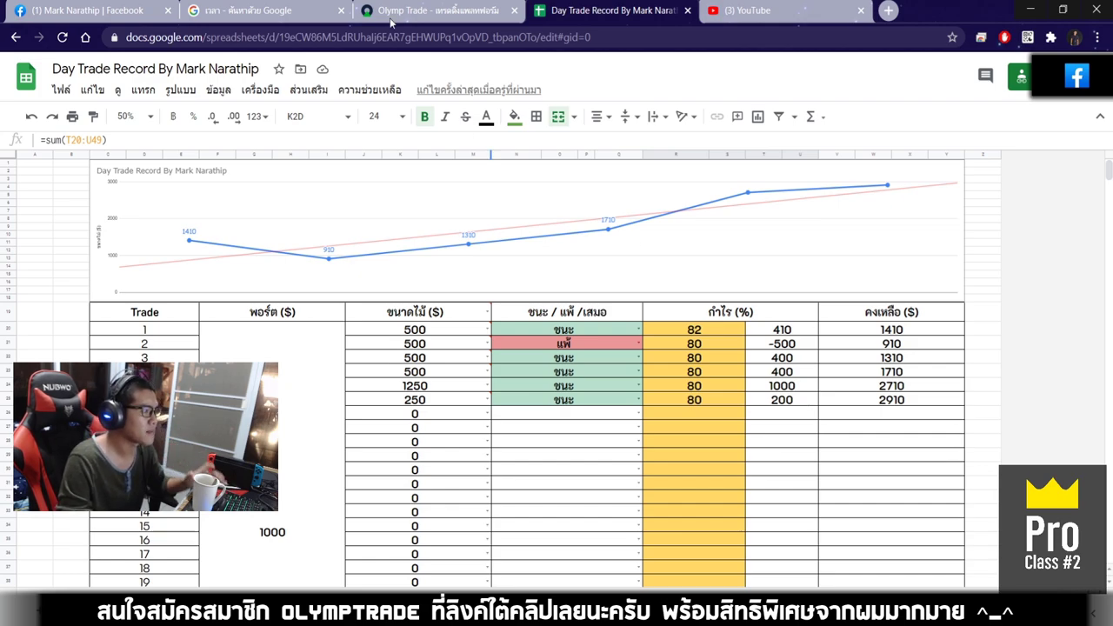
Reload the Google search for เวลา and check the current time.
click(294, 19)
click(317, 36)
key(Return)
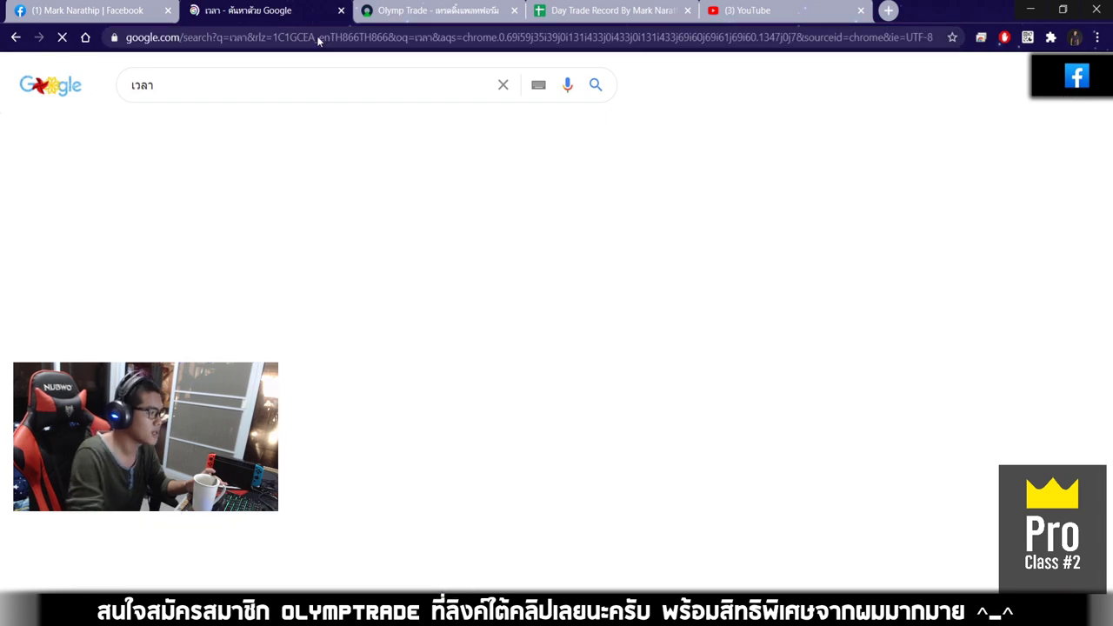
drag(146, 225, 239, 228)
click(271, 232)
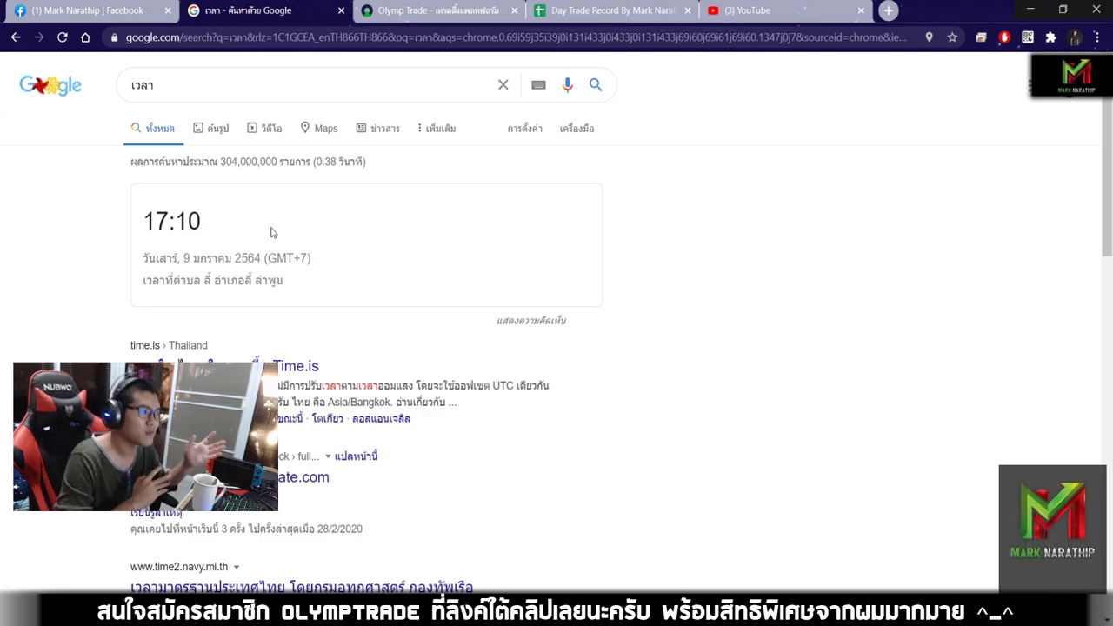
Return to the Day Trade Record spreadsheet and examine the summary row's trade counts, total profit and goal.
click(609, 10)
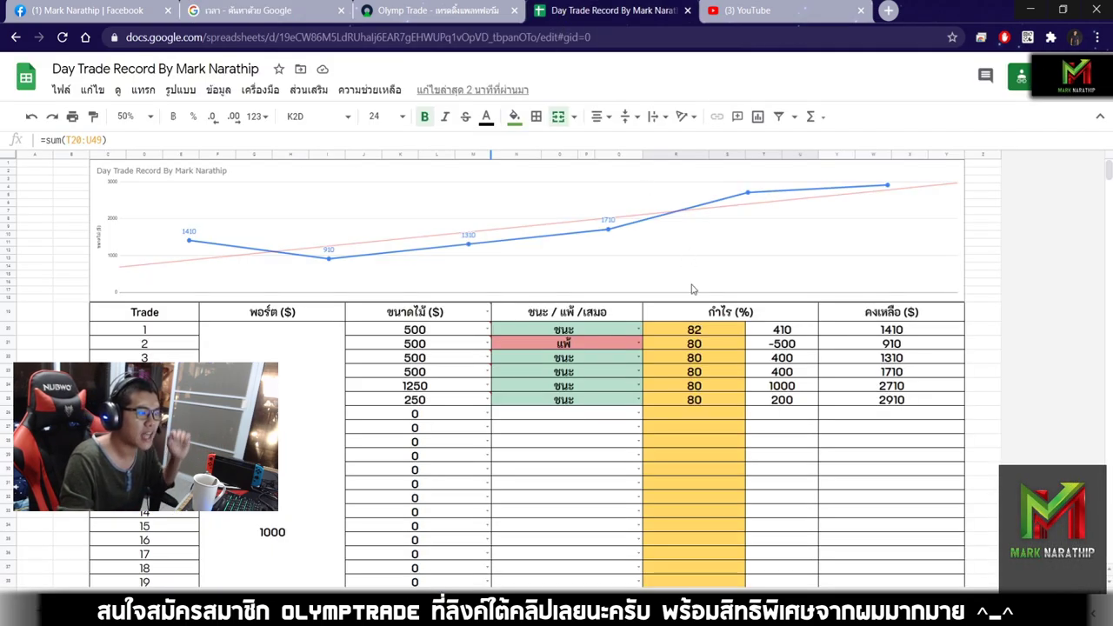
scroll(703, 321, down, 3)
scroll(703, 322, down, 1)
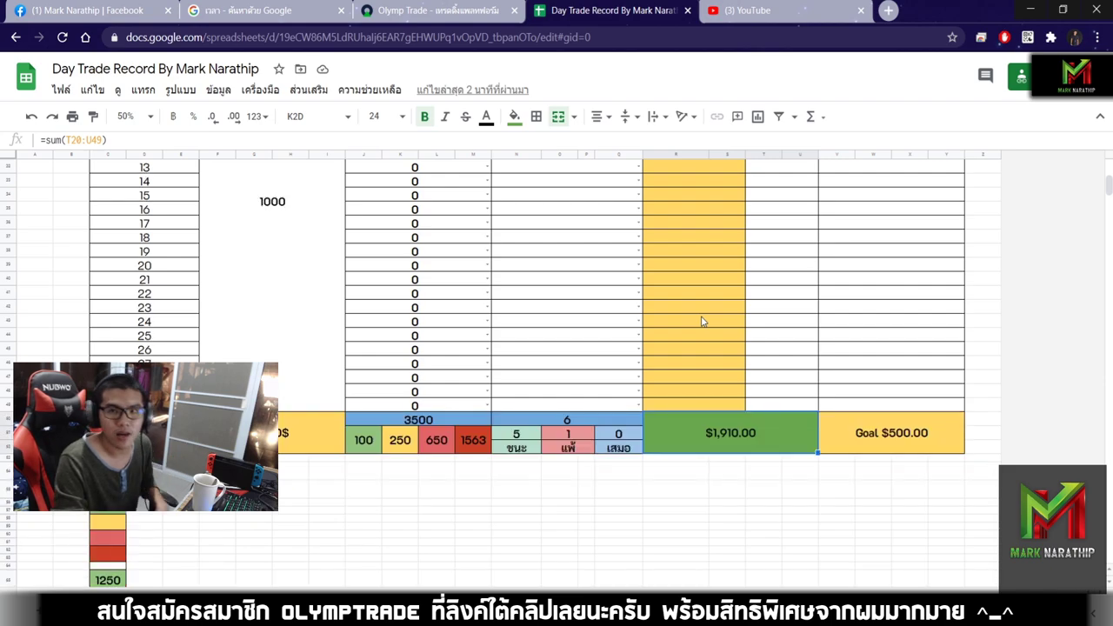
scroll(704, 326, down, 2)
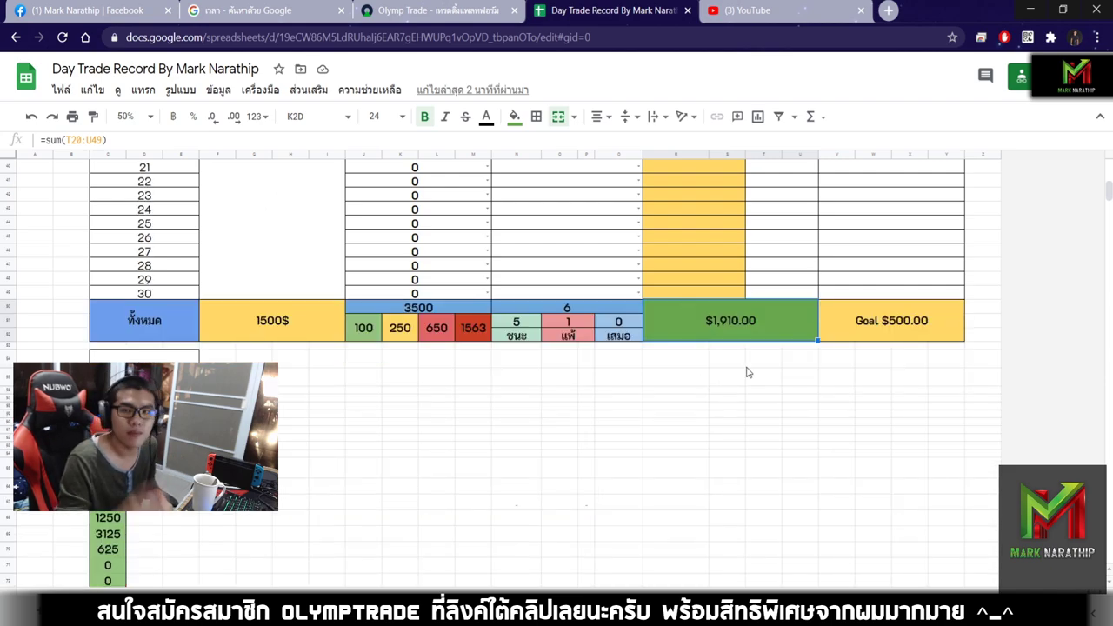